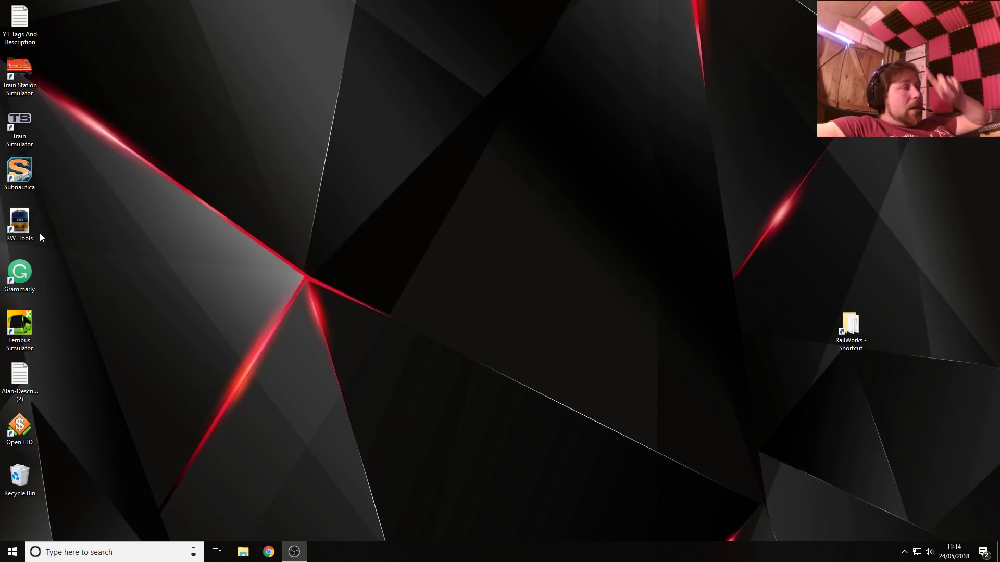
Step: Launch RW_Tools and open the route and scenario selection for editing scenarios
double_click(25, 224)
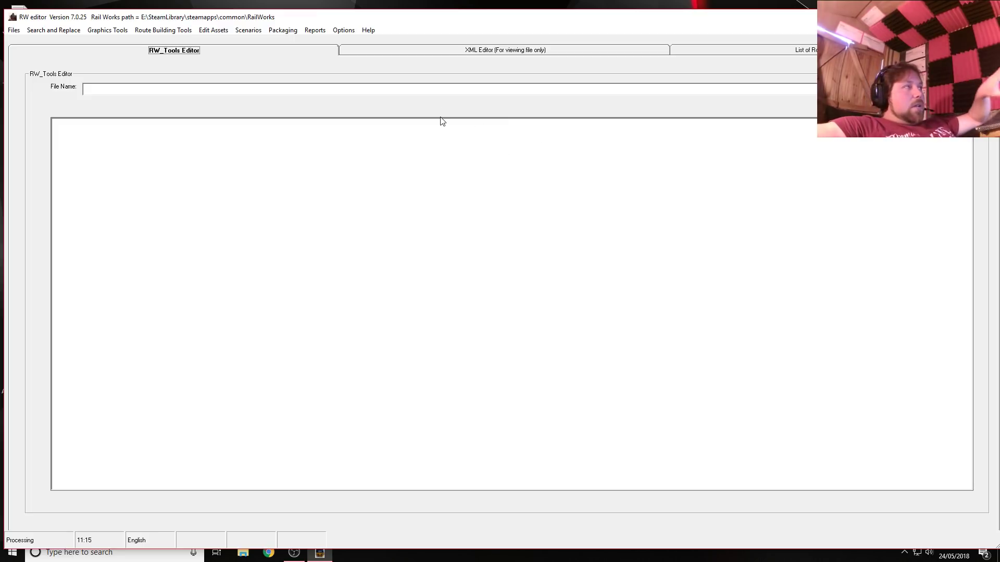
click(258, 33)
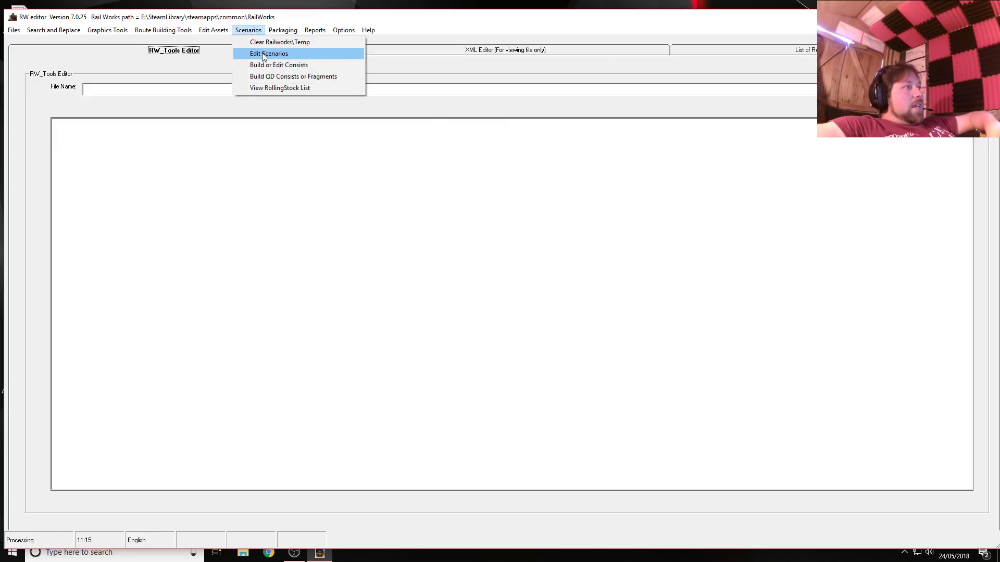
click(264, 54)
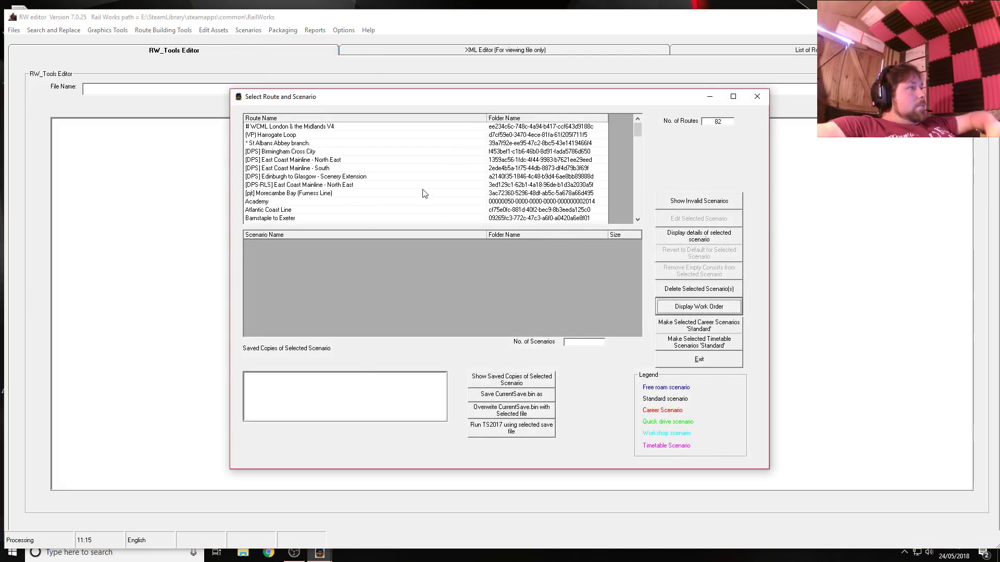
Step: Find the (VP) Harrogate Loop route and select it to list its scenarios
scroll(384, 207, down, 3)
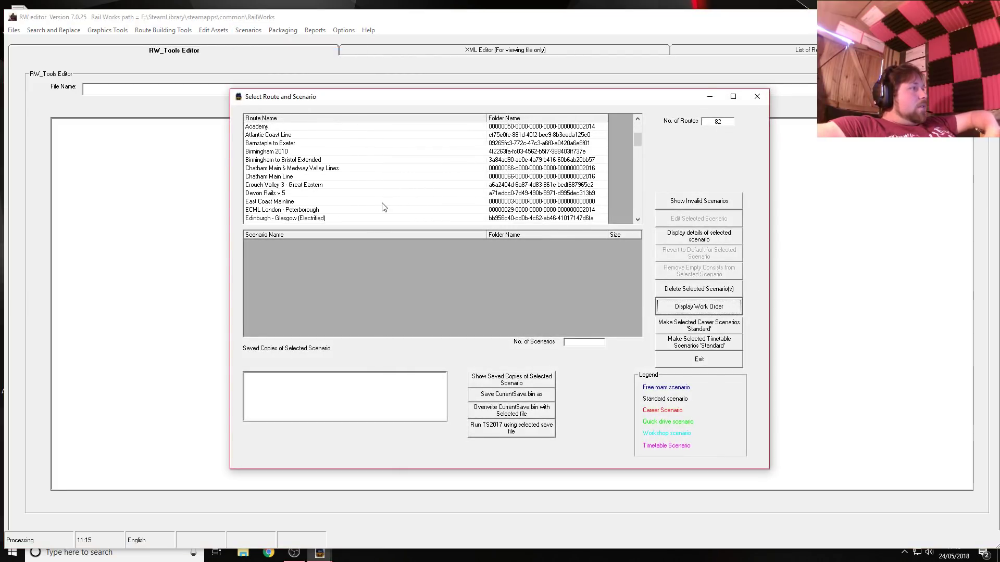
scroll(378, 205, down, 1)
scroll(360, 207, up, 2)
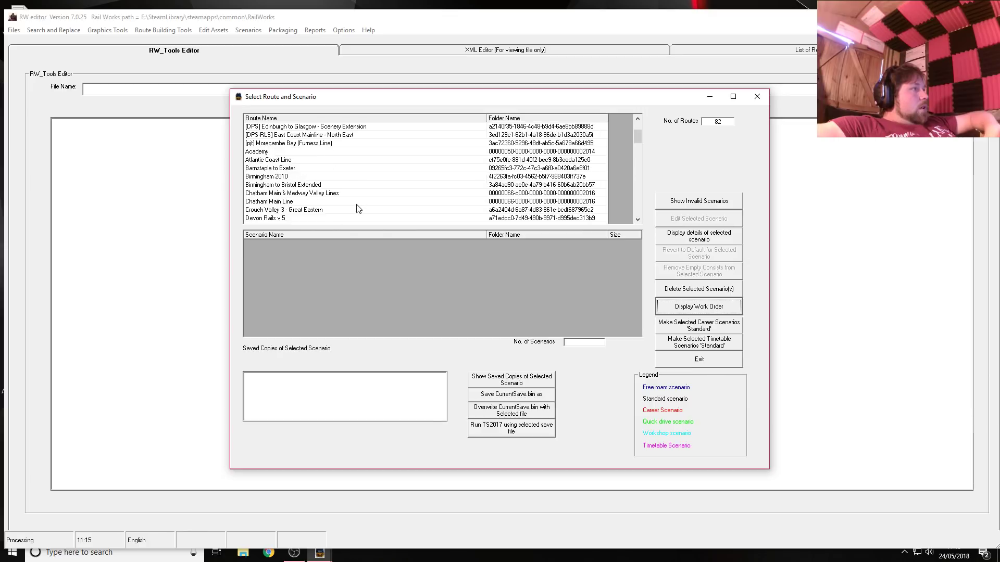
scroll(354, 200, up, 1)
scroll(348, 194, up, 1)
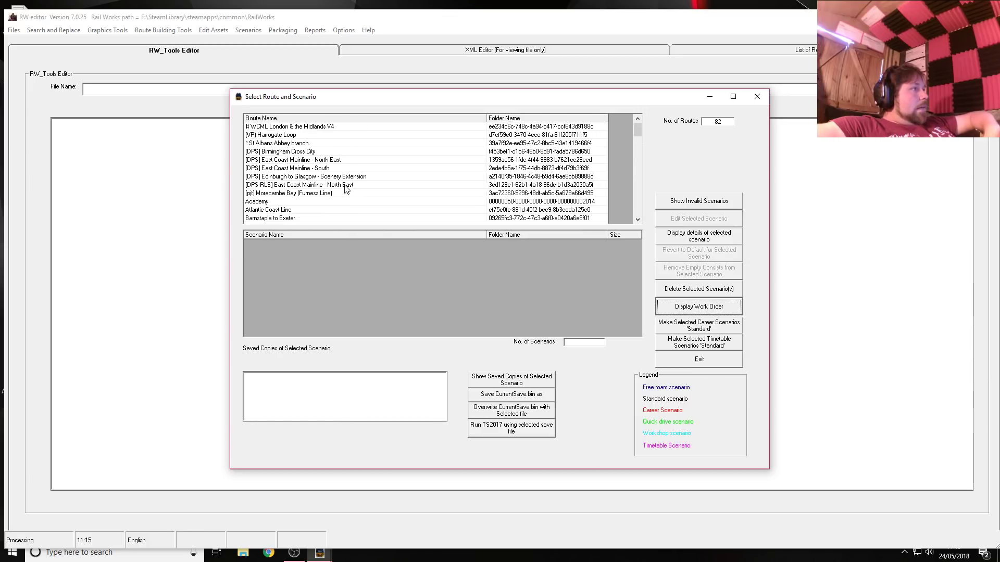
click(282, 135)
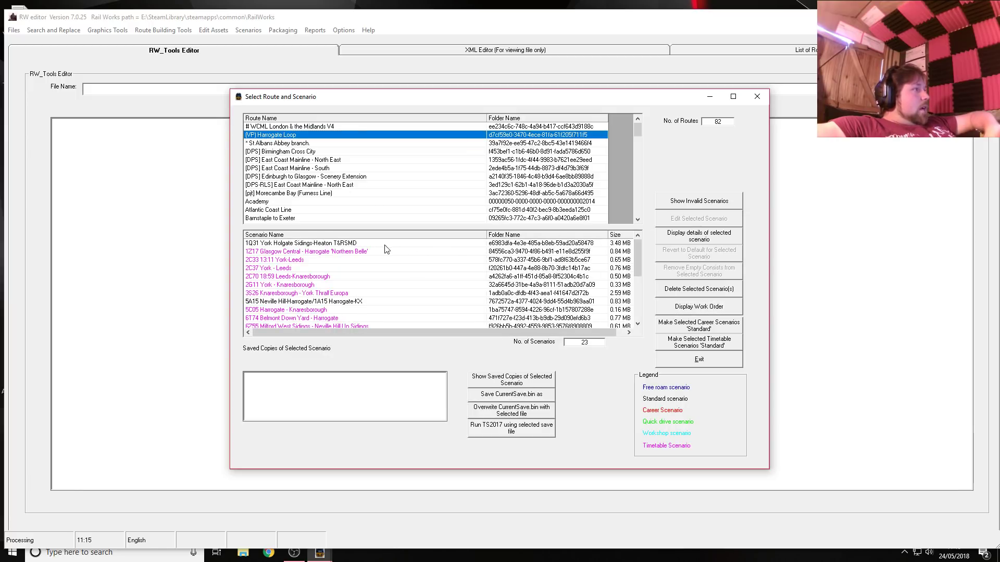
Step: Open the scenario 1Z17 Glasgow Central - Harrogate 'Northern Belle' for editing
click(369, 253)
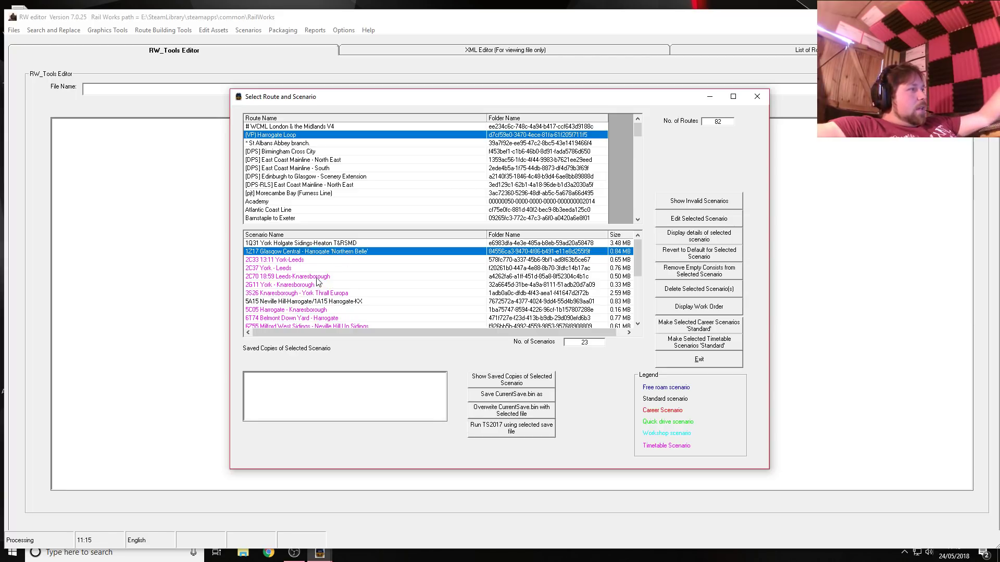
scroll(323, 288, down, 2)
scroll(312, 290, down, 3)
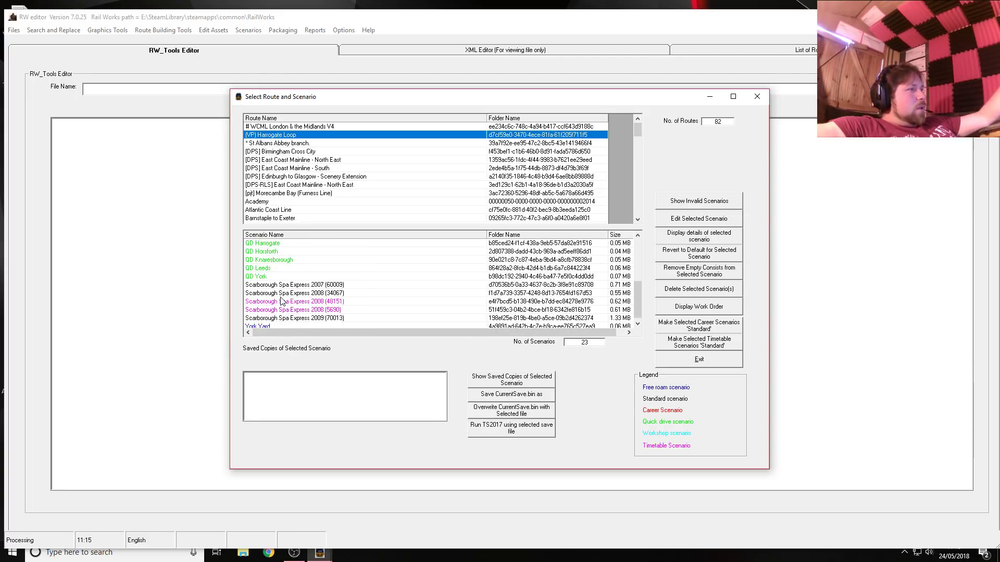
scroll(302, 291, up, 5)
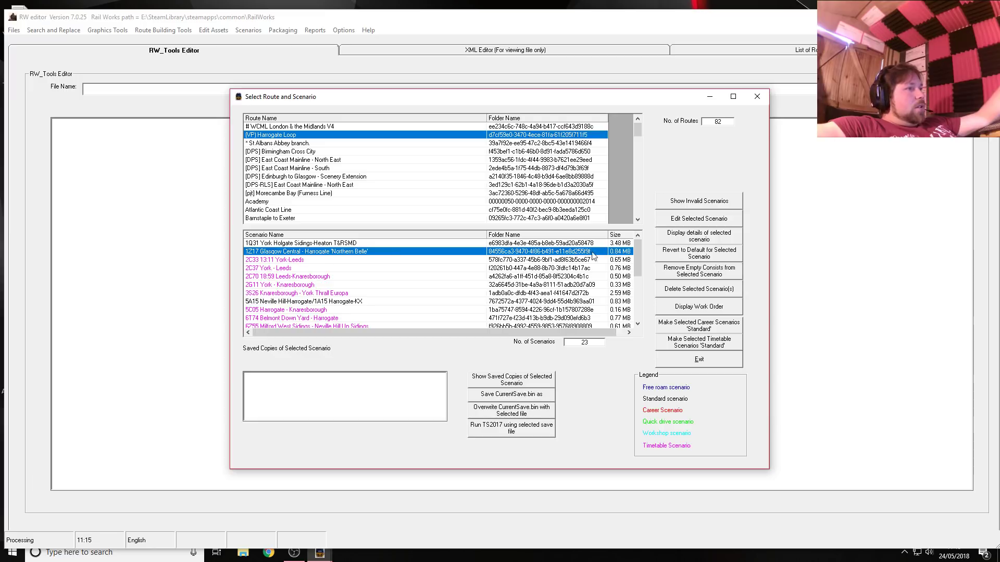
click(706, 221)
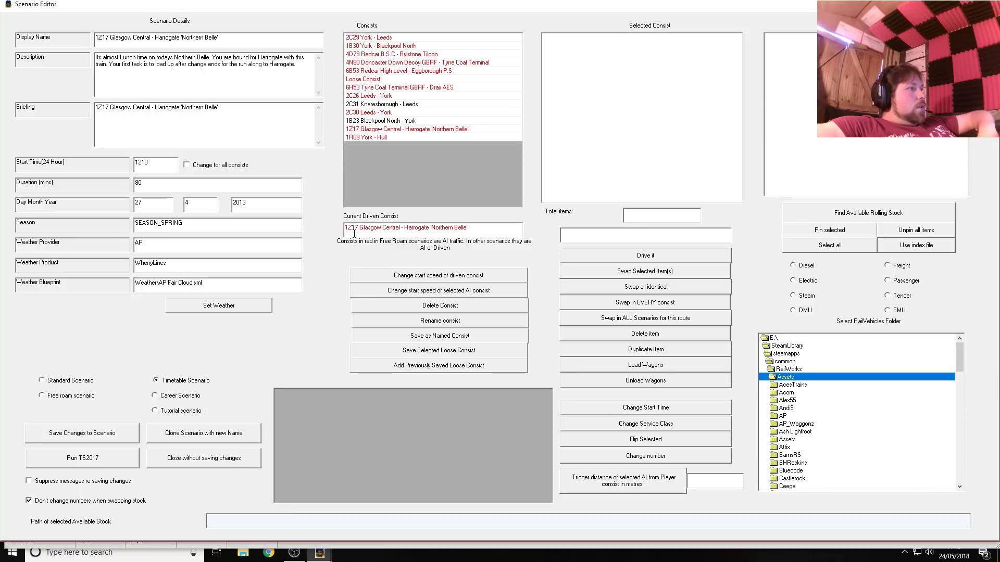
Step: Load the 1Z17 Glasgow Central - Harrogate 'Northern Belle' consist, dismiss its missing items report, and check the leading Class 47-790's details
click(406, 130)
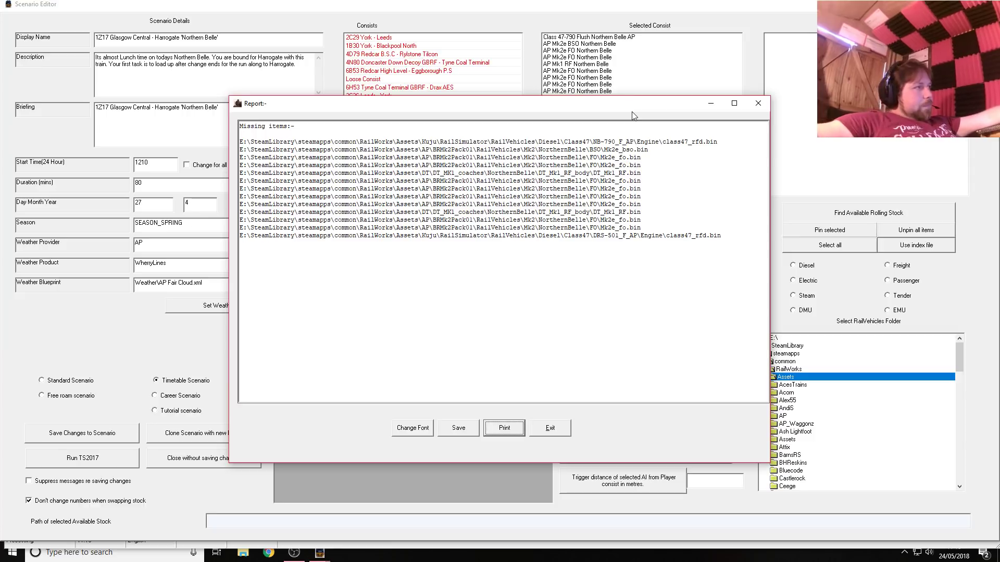
click(760, 104)
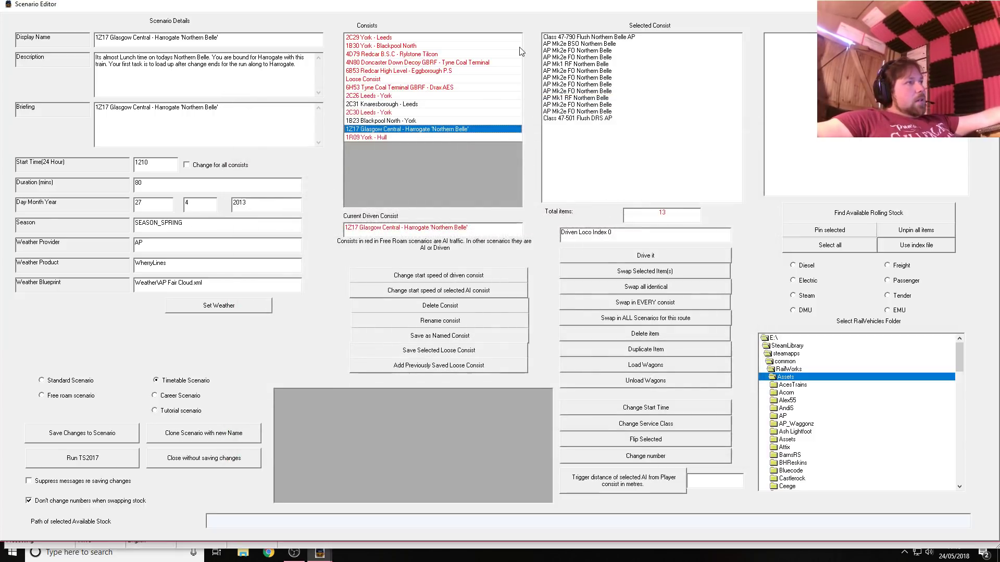
double_click(604, 38)
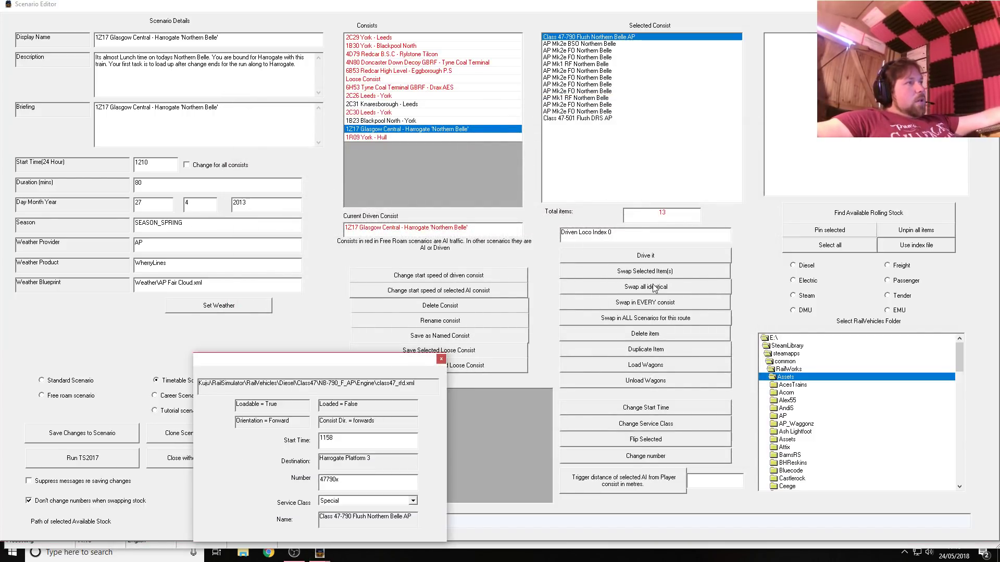
click(440, 359)
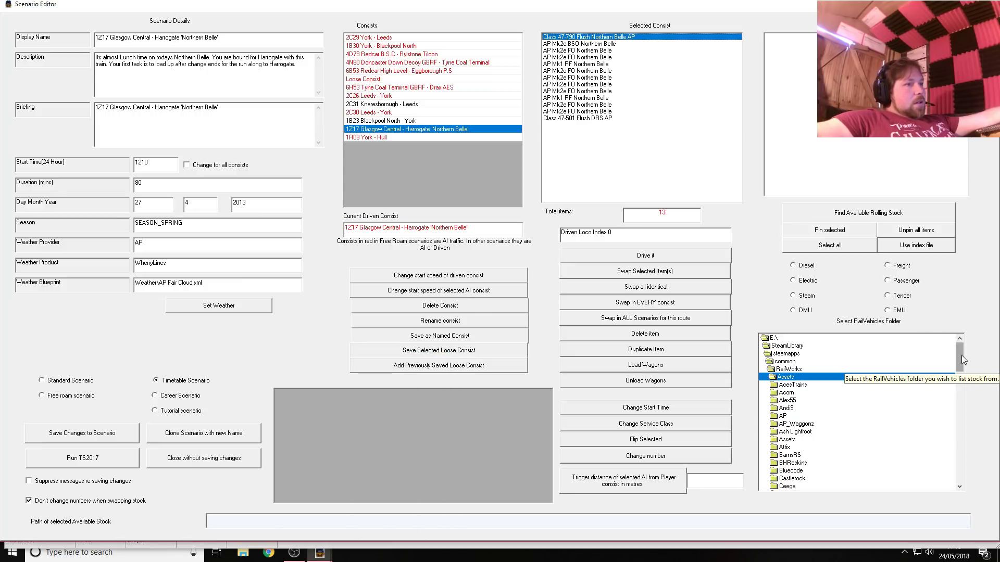
Step: Browse the RailWorks assets to the Class67Pack01 folder inside RSC for replacement locomotive stock
drag(959, 352, 934, 384)
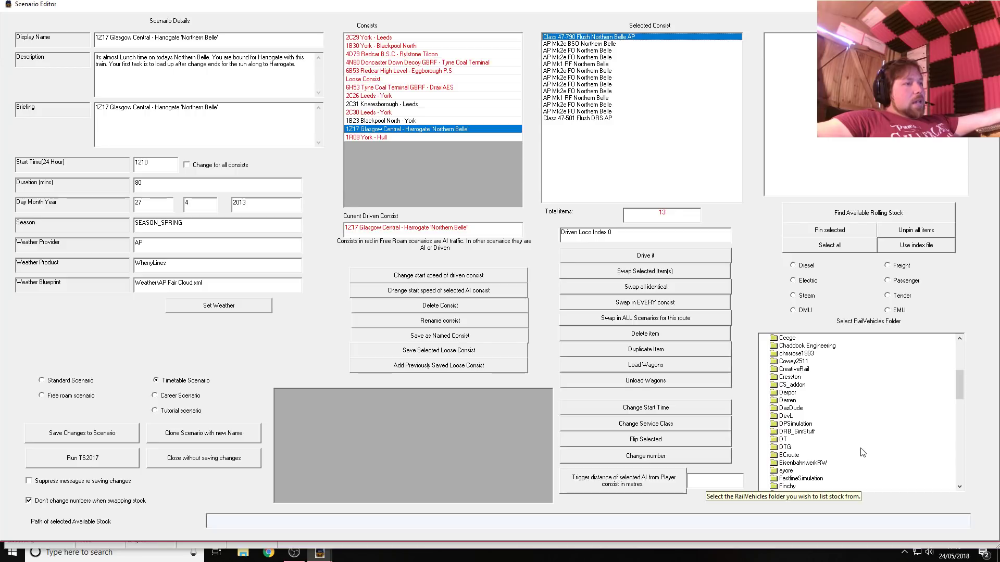
drag(963, 373, 958, 383)
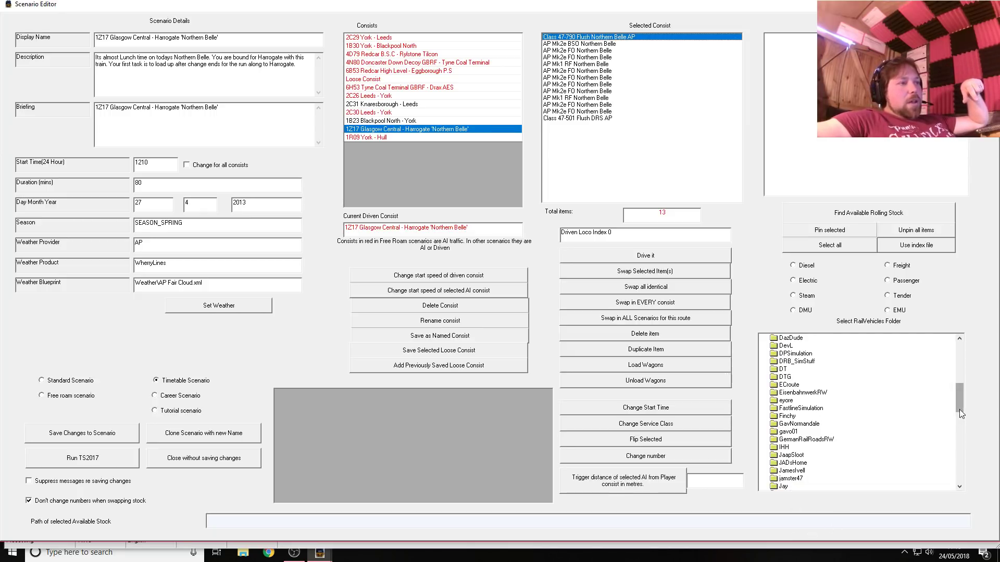
drag(959, 399, 956, 436)
scroll(958, 409, down, 2)
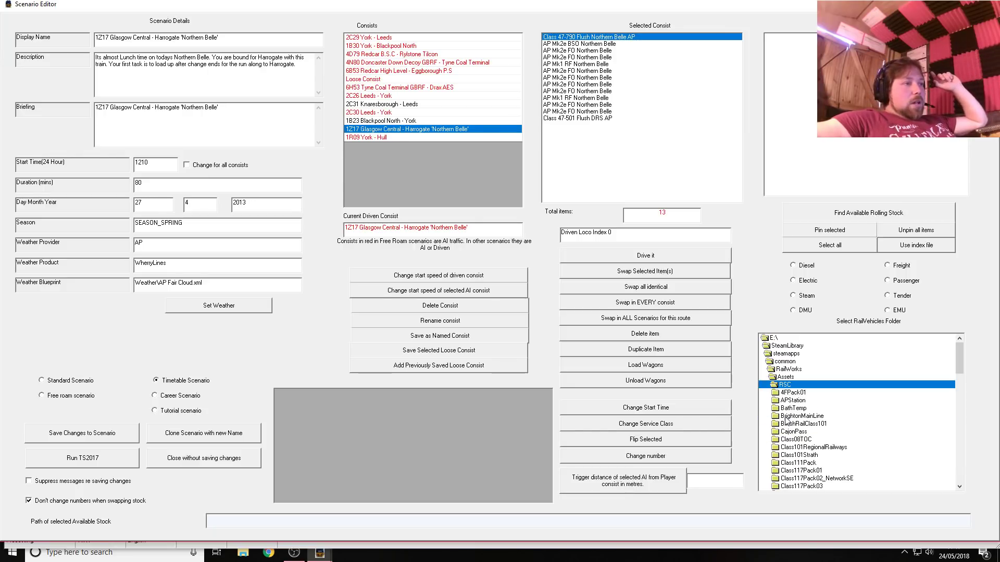
click(785, 416)
drag(961, 359, 953, 406)
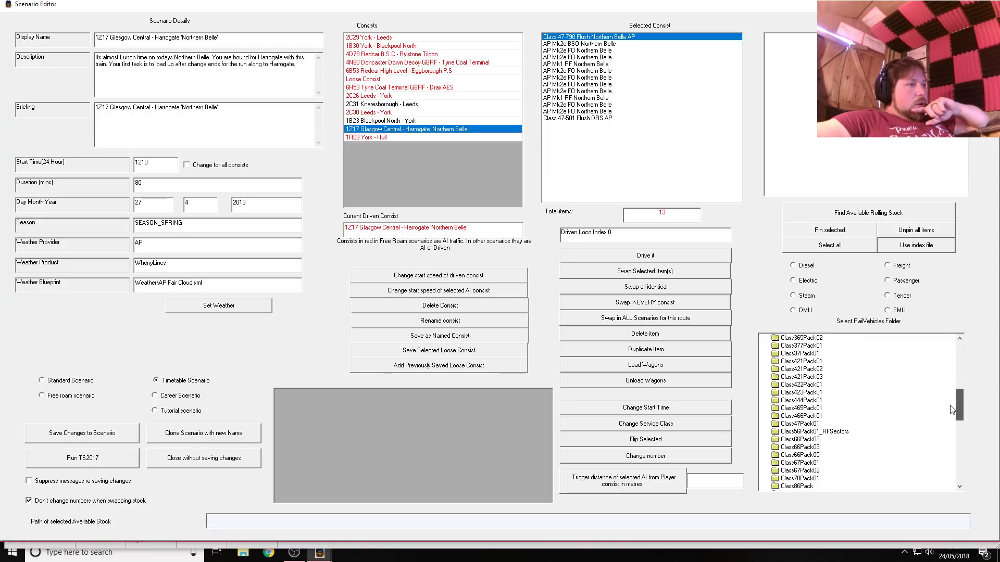
double_click(813, 463)
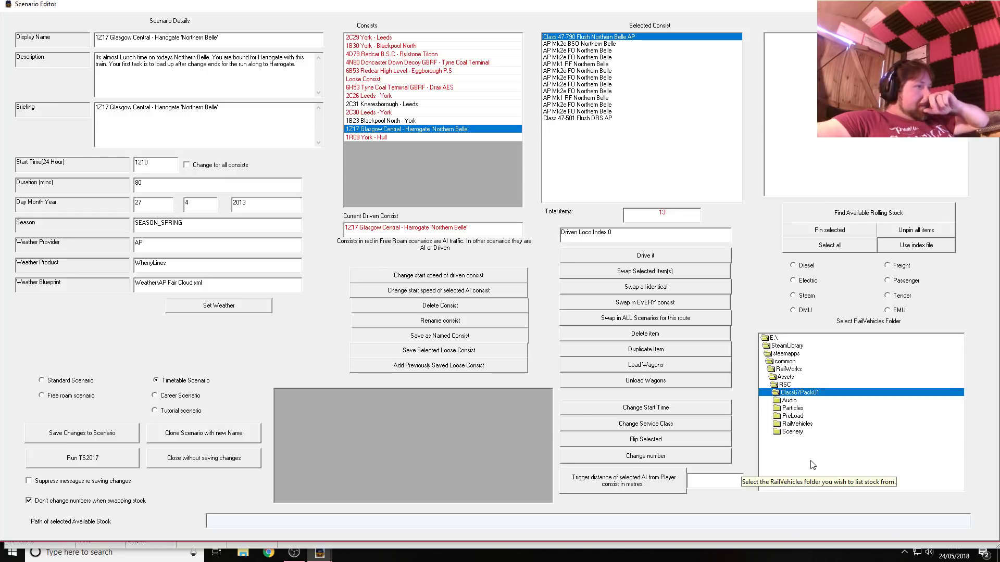
Step: Go to RailVehicles\Diesel\Class67 within the pack and list its available diesel rolling stock
double_click(807, 424)
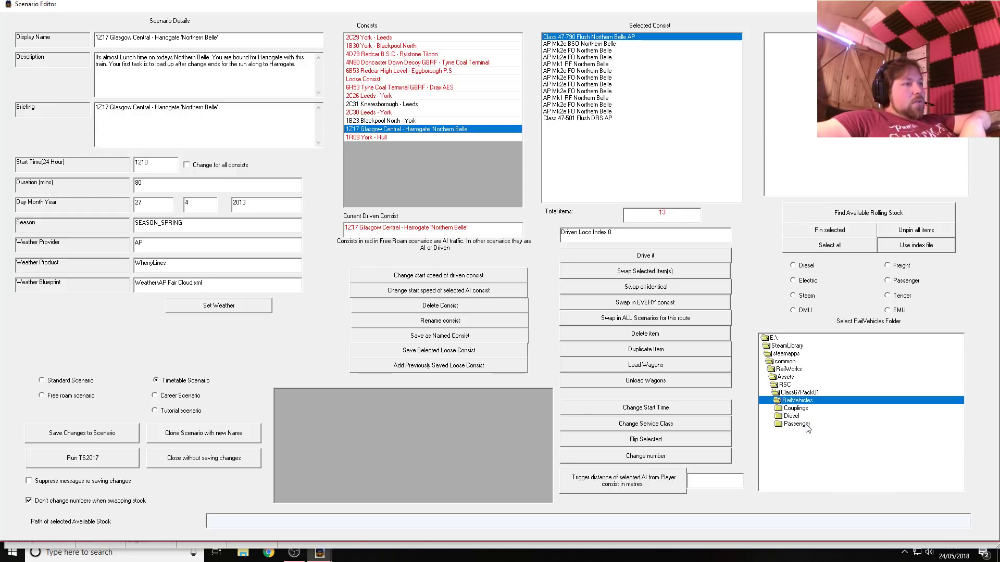
click(797, 417)
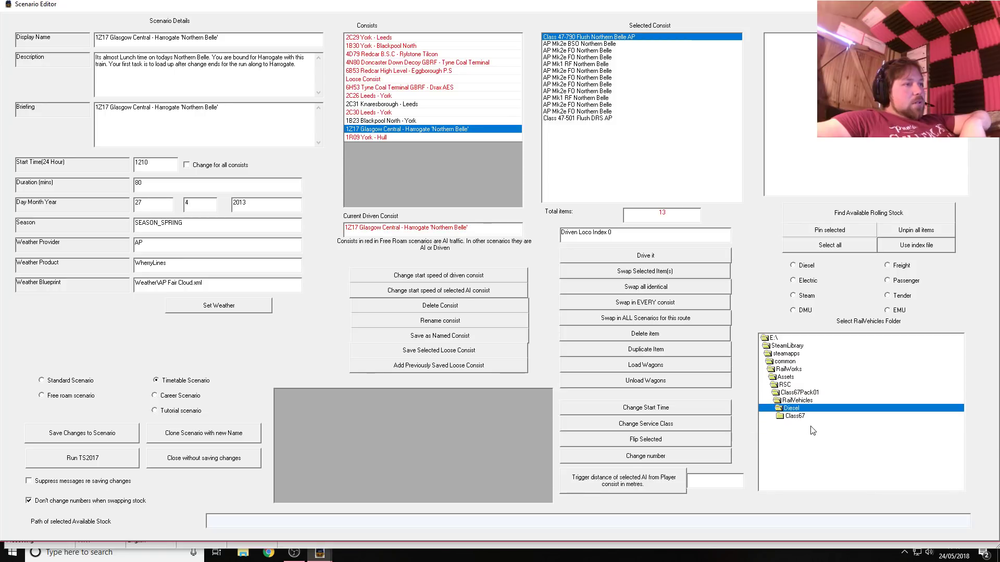
double_click(805, 418)
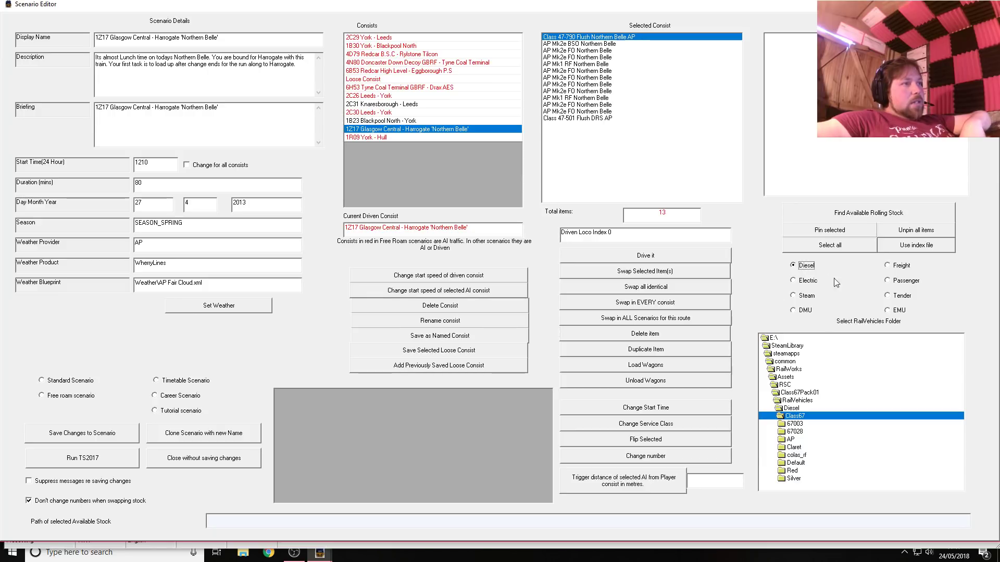
click(882, 215)
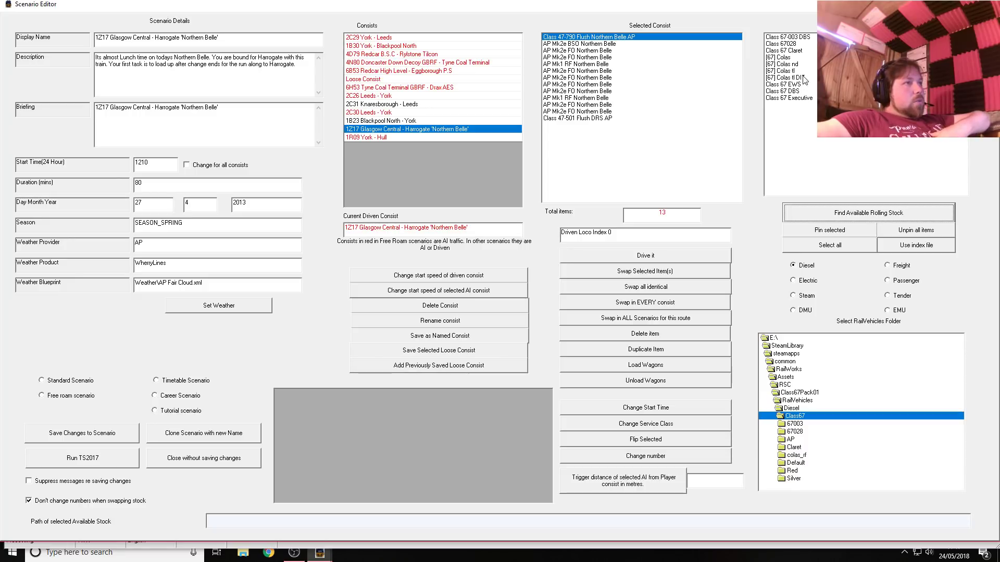
Step: Enable changing numbers when swapping stock, and swap the leading Class 47-790 for the Class 67-003 DBS
click(797, 37)
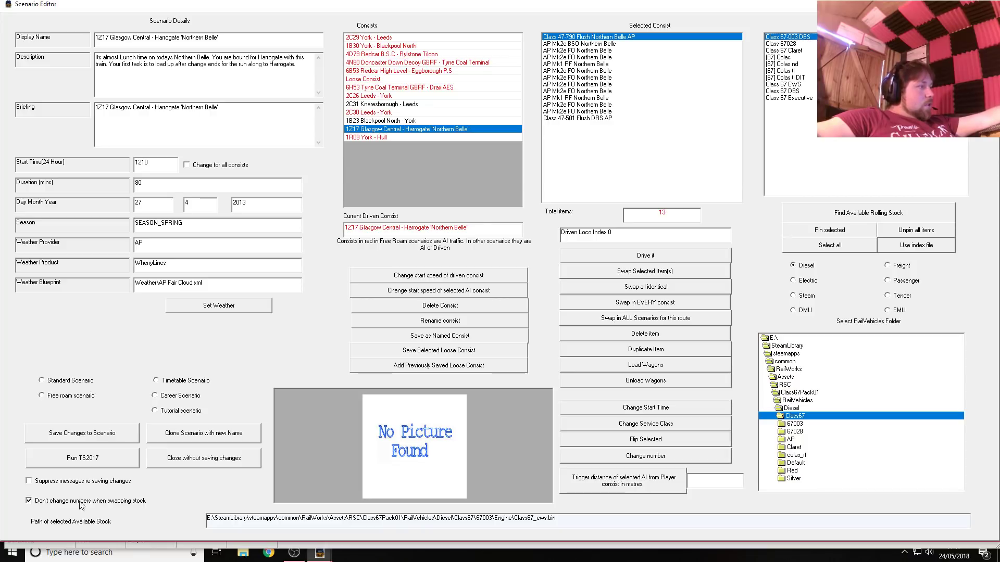
click(30, 503)
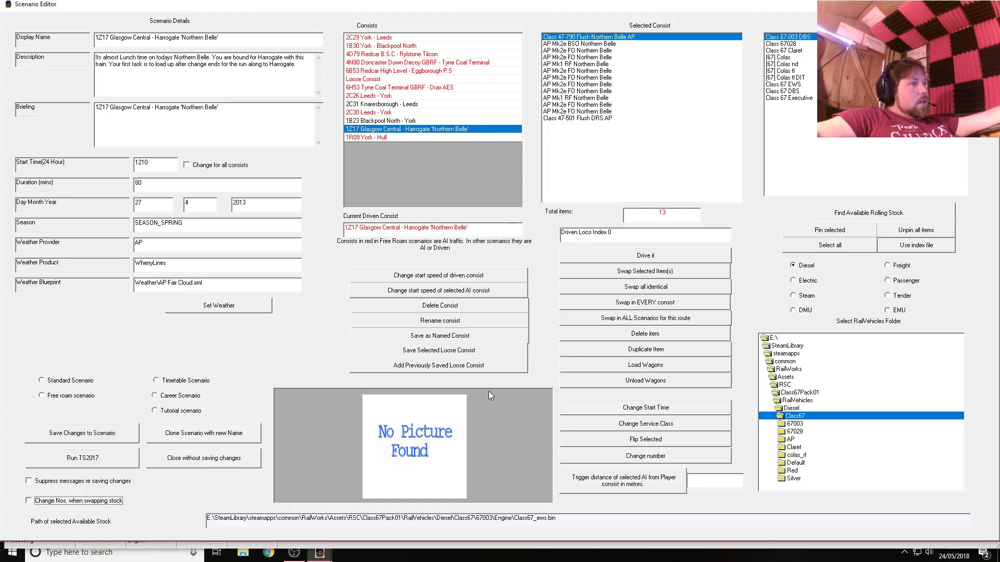
click(657, 271)
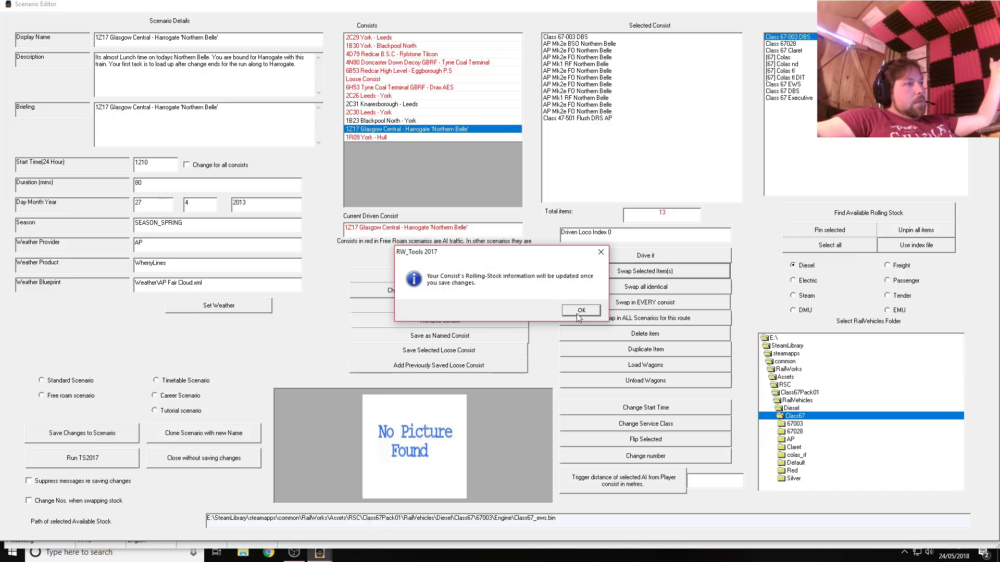
click(578, 312)
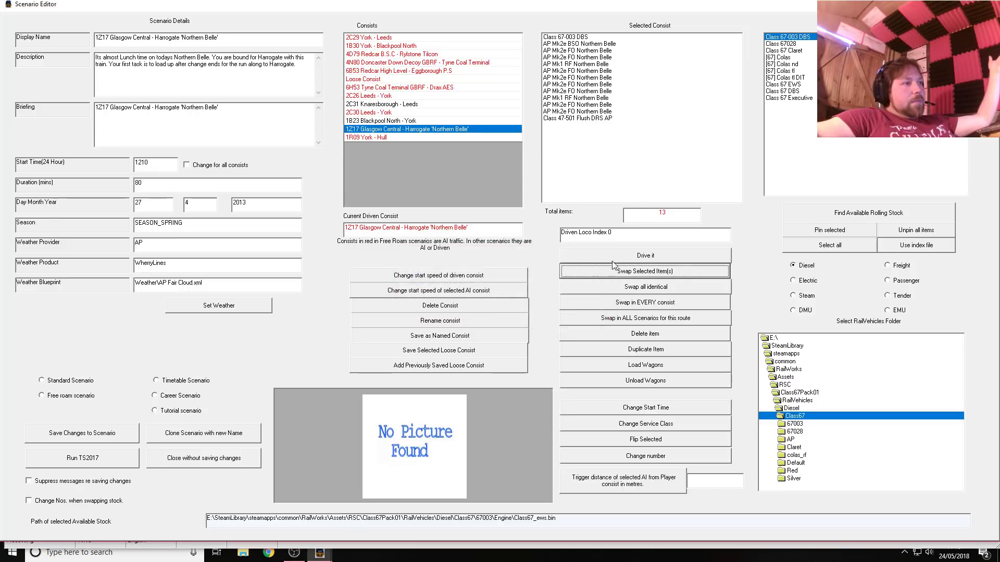
Step: Swap the rear Class 47-501 Flush DRS AP locomotive for the Class 67 Executive
double_click(597, 119)
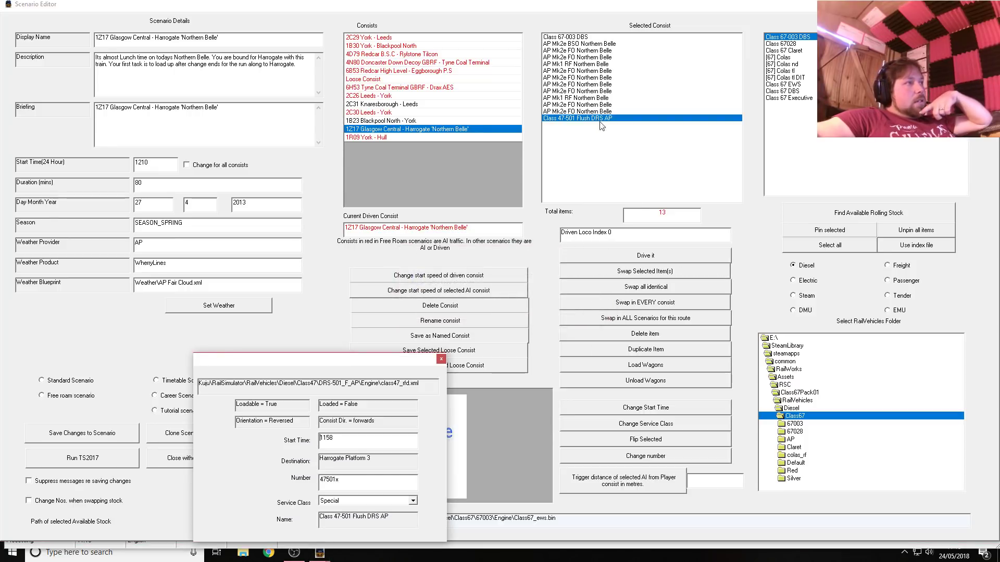
click(809, 98)
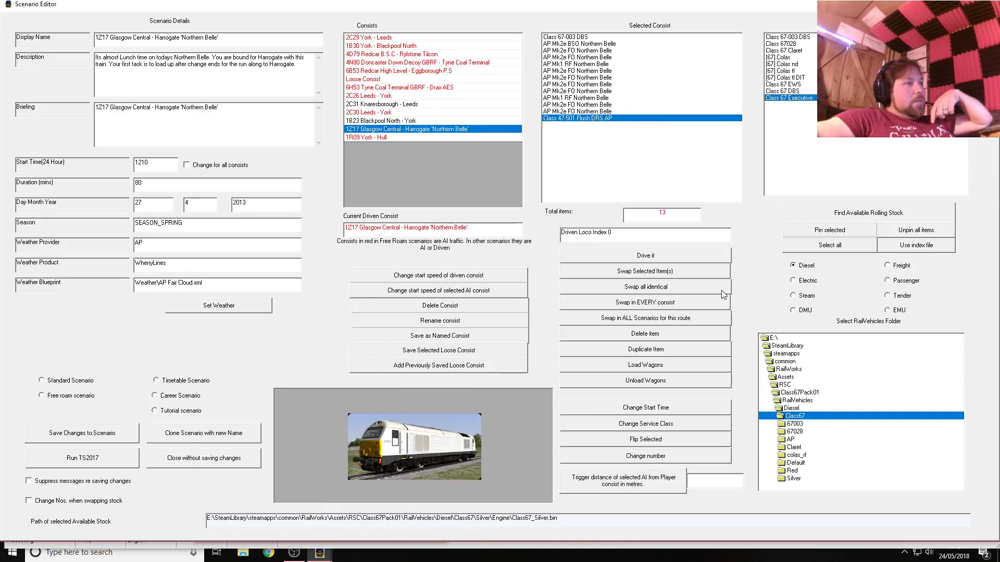
click(670, 272)
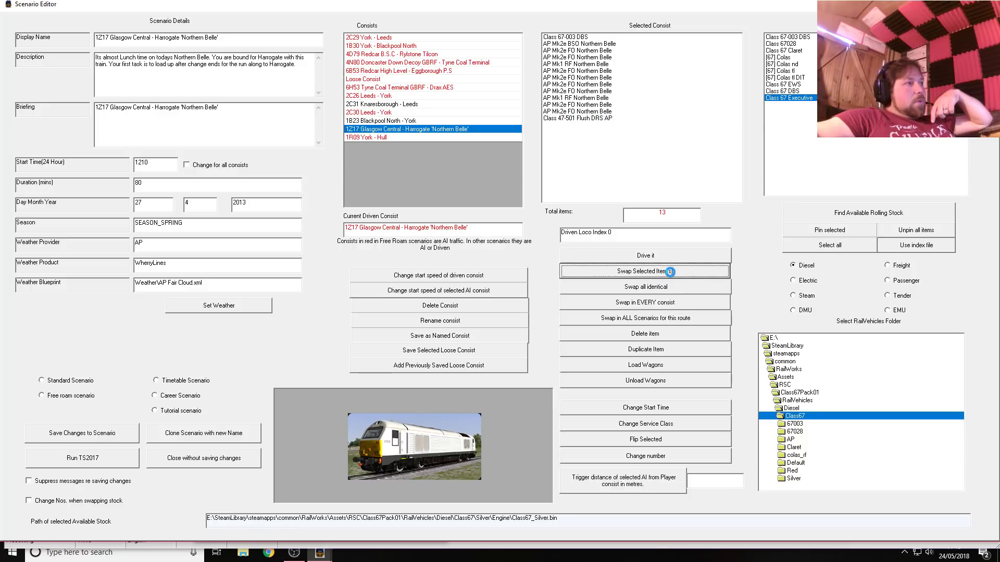
click(587, 308)
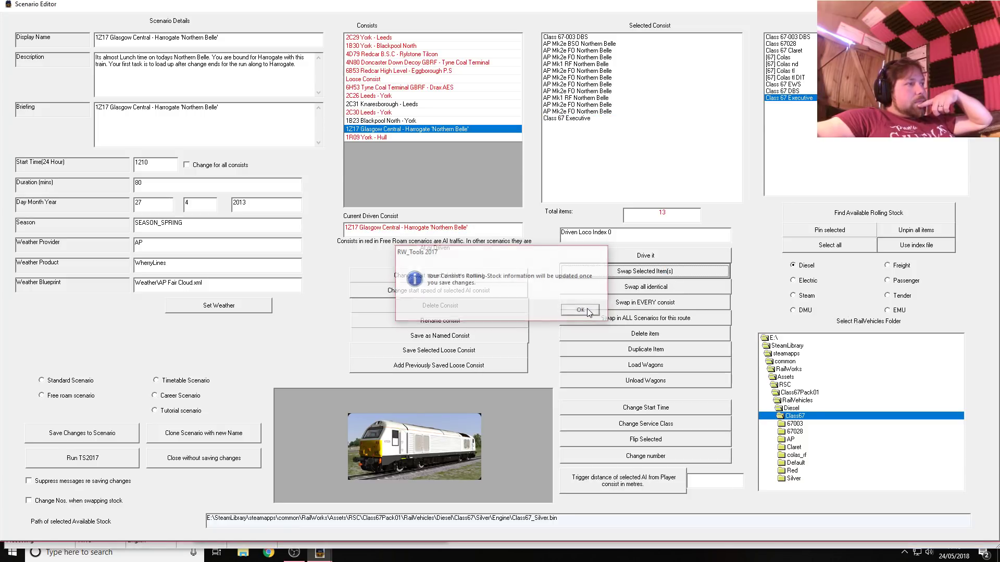
Step: Select the AP Mk2e BSO Northern Belle coach in the 1Z17 consist and check its vehicle details
click(573, 119)
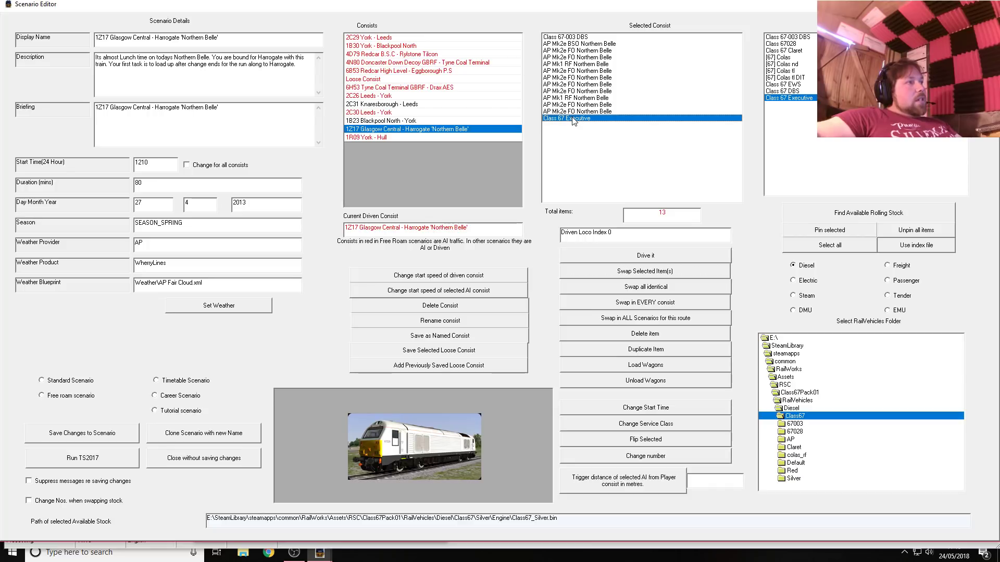
click(583, 37)
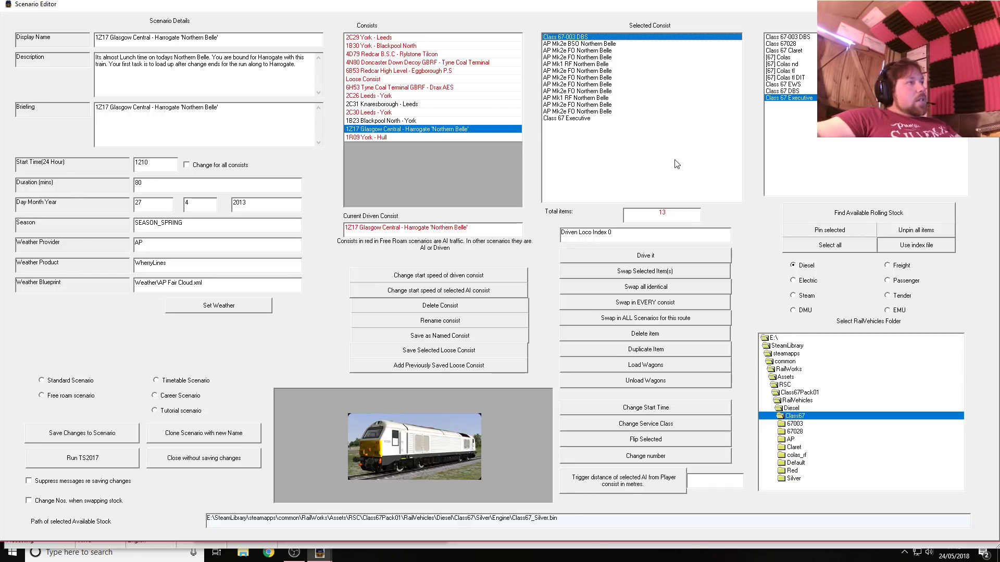
double_click(576, 45)
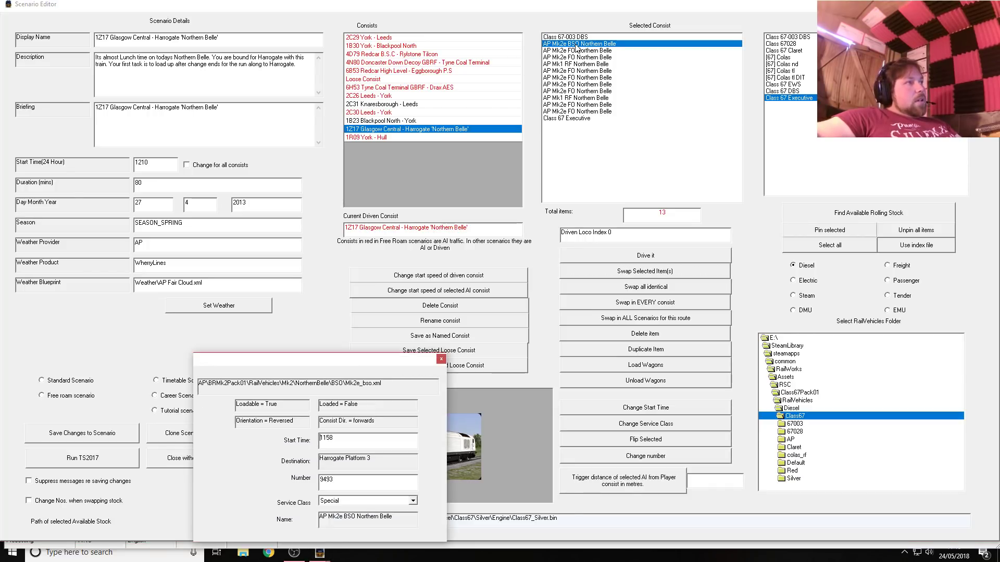
click(441, 359)
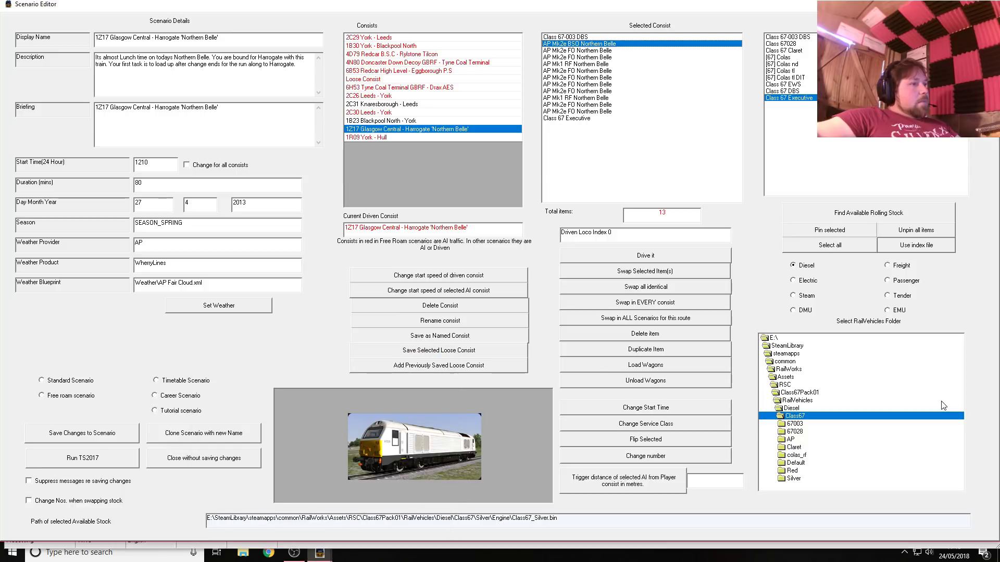
Step: Go back up to the RailWorks Assets folder and check the AP_Waggonz packs for replacement coaches
click(786, 408)
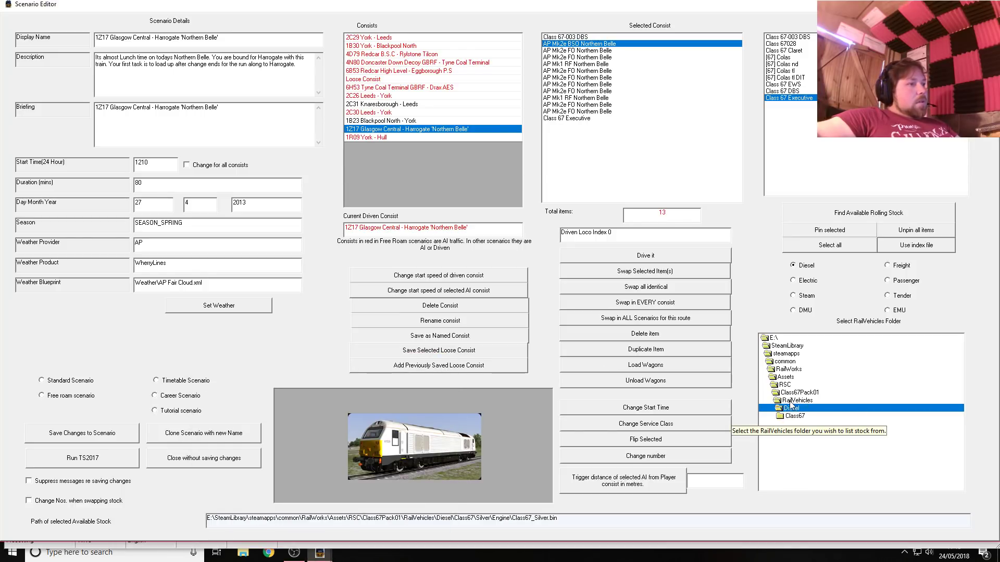
click(780, 384)
click(779, 378)
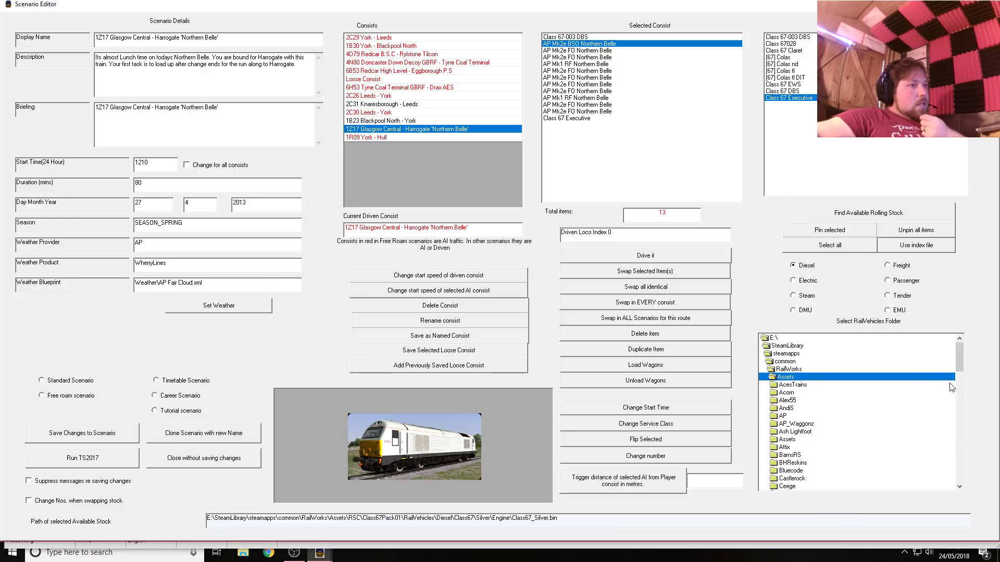
click(784, 424)
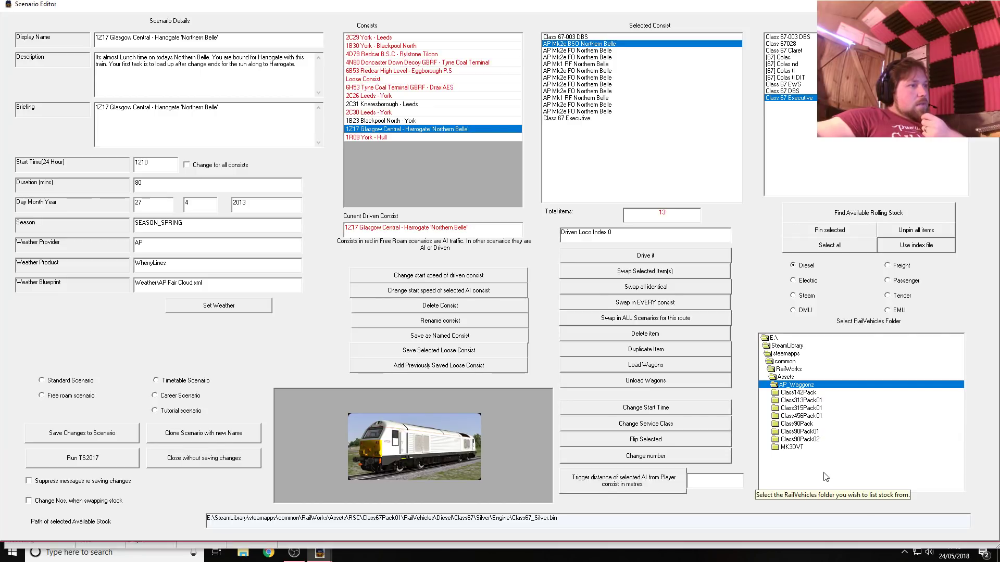
click(785, 376)
Step: Browse the RailWorks assets to the Class67Pack03 folder inside DTG
drag(960, 358, 958, 396)
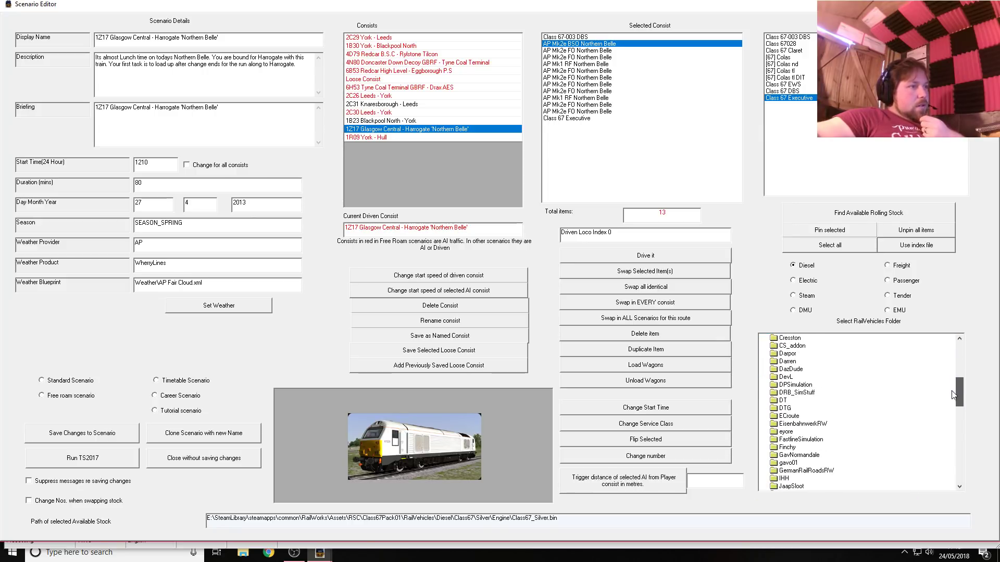
click(784, 408)
drag(961, 357, 964, 454)
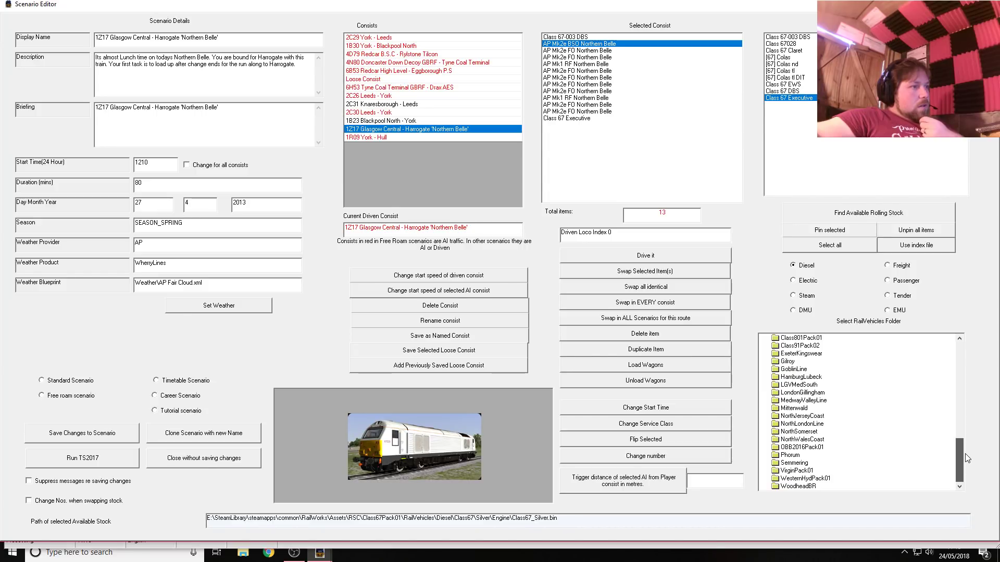
drag(965, 455, 965, 434)
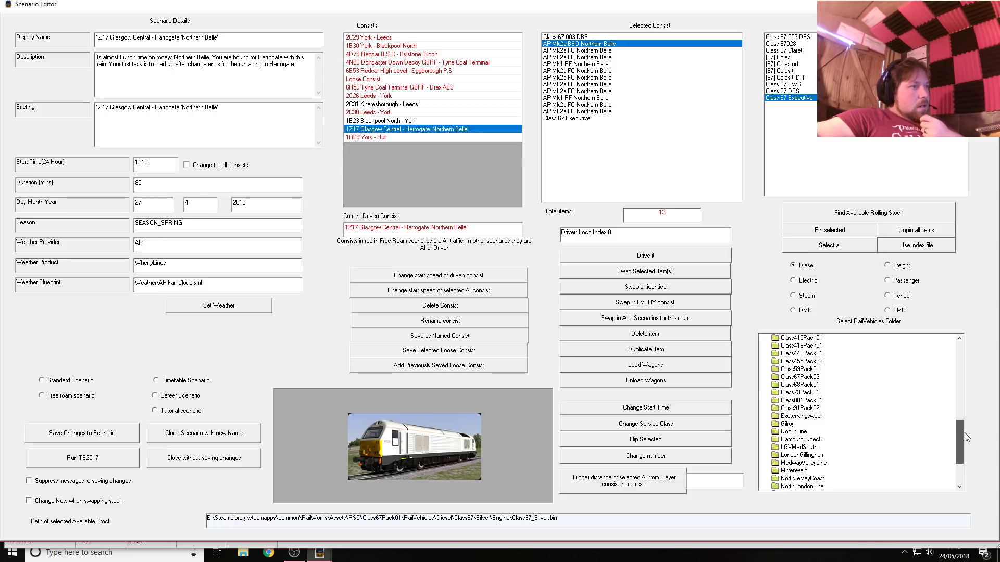
click(797, 377)
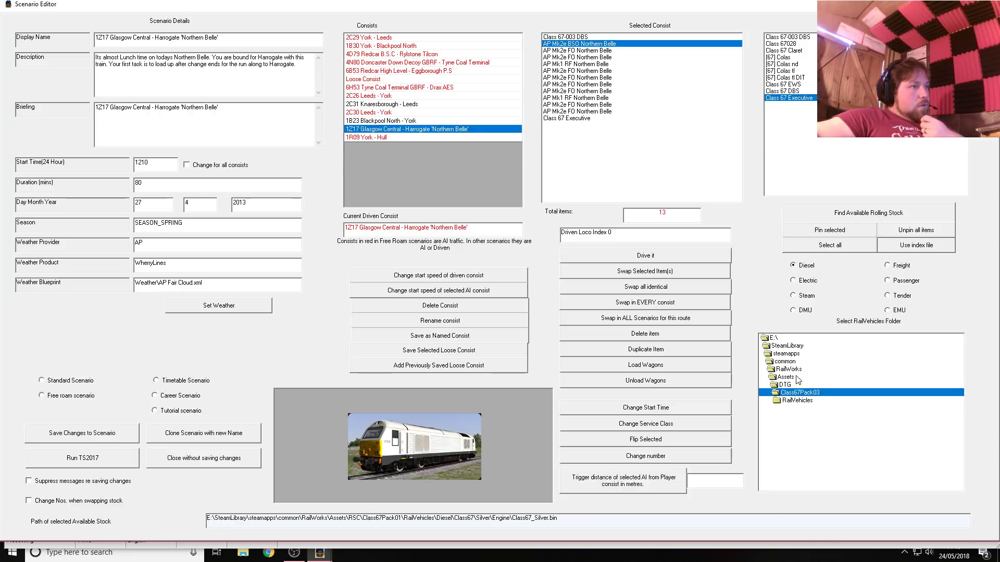
Step: Go to RailVehicles\Passenger within the pack and list its available passenger rolling stock
click(797, 400)
click(809, 432)
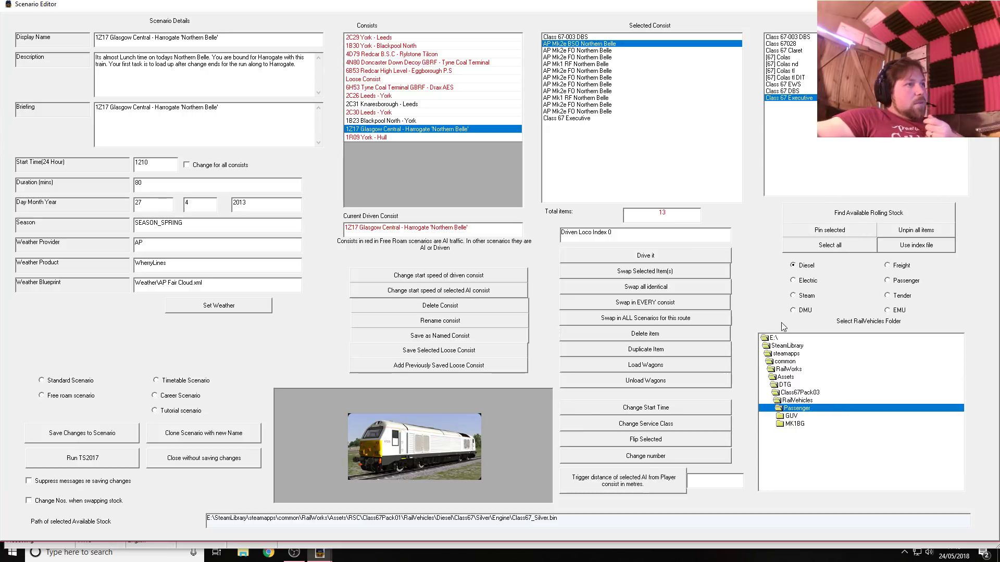
click(891, 282)
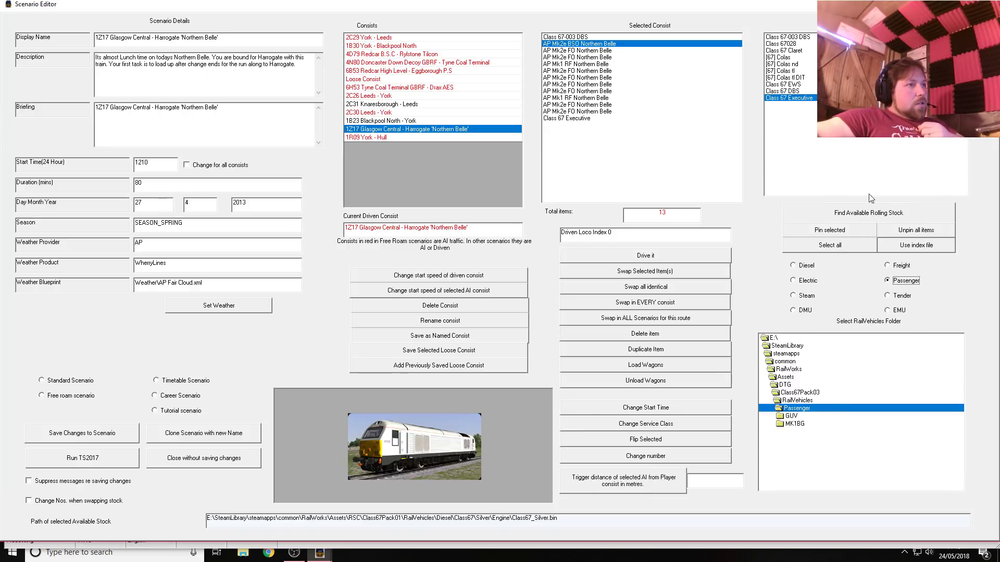
click(839, 212)
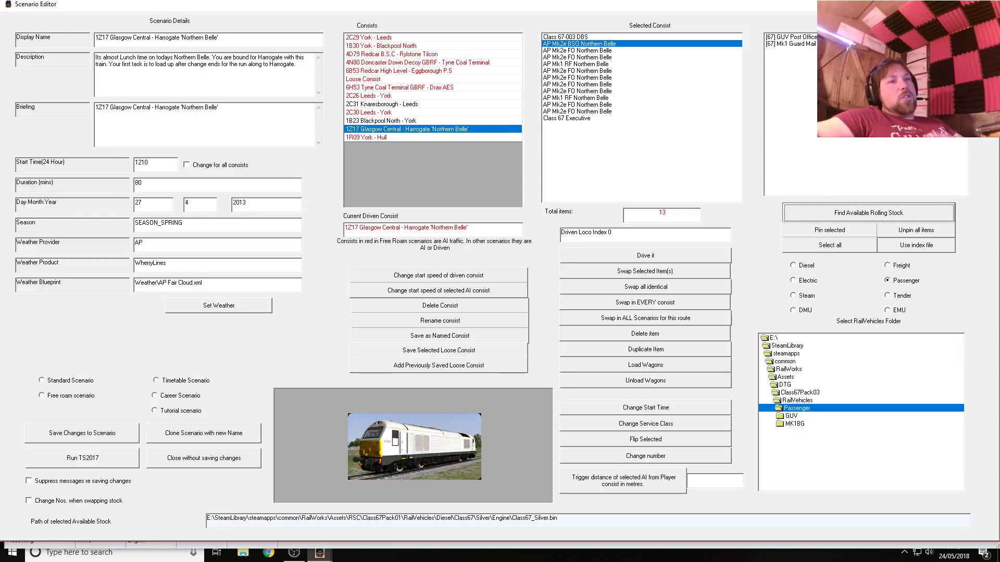
Step: Swap the selected AP Mk2e BSO Northern Belle coach for the [67] GUV Post Office NOX
click(814, 38)
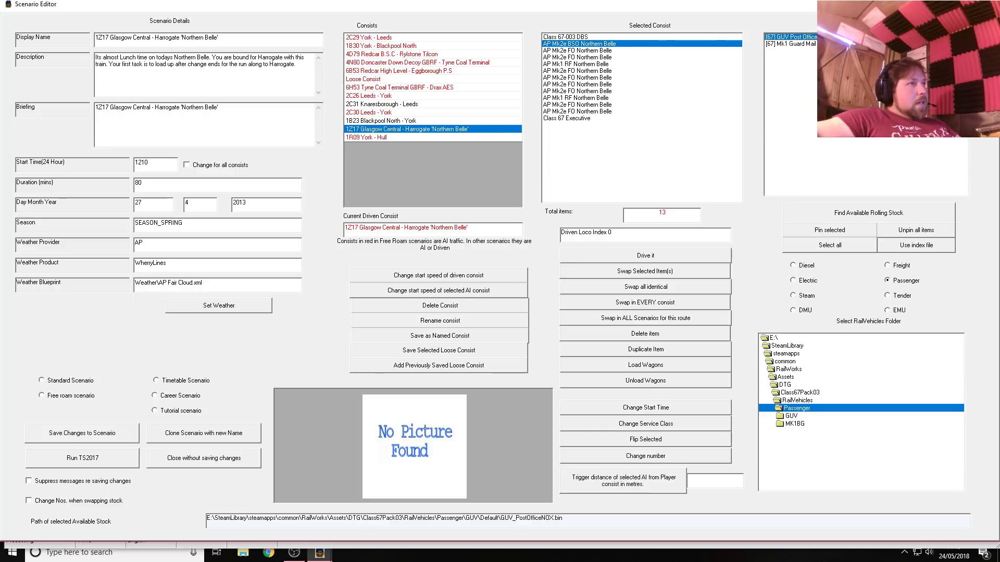
click(654, 275)
click(582, 311)
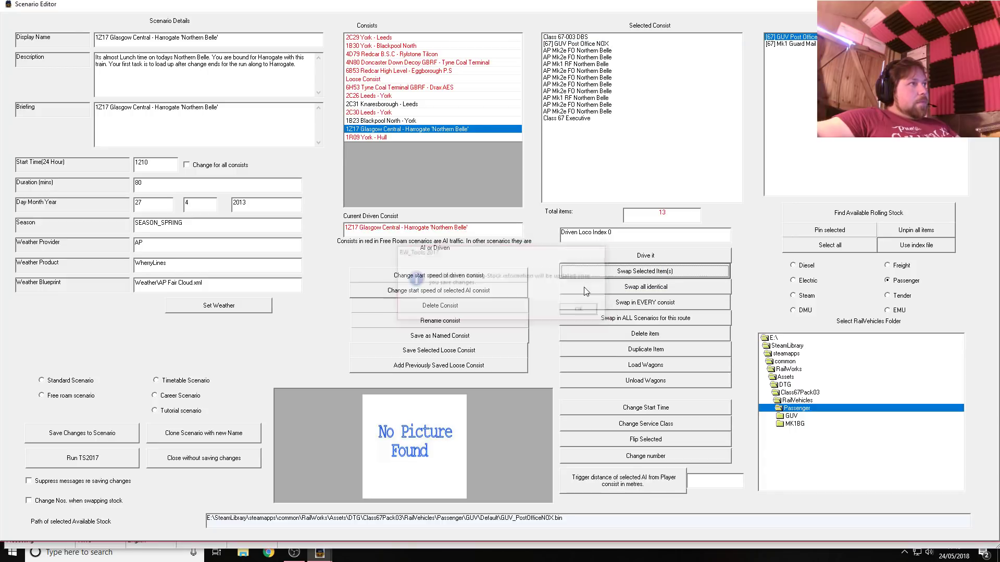
Step: Swap all identical AP Mk2e FO Northern Belle coaches in the consist for the [67] Mk1 Guard Mail RES
double_click(585, 52)
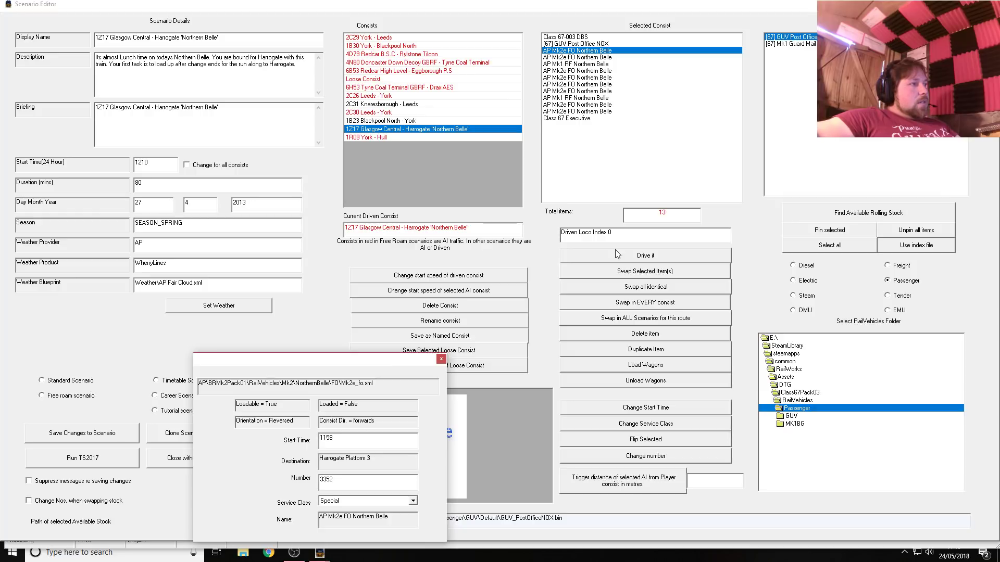
click(784, 44)
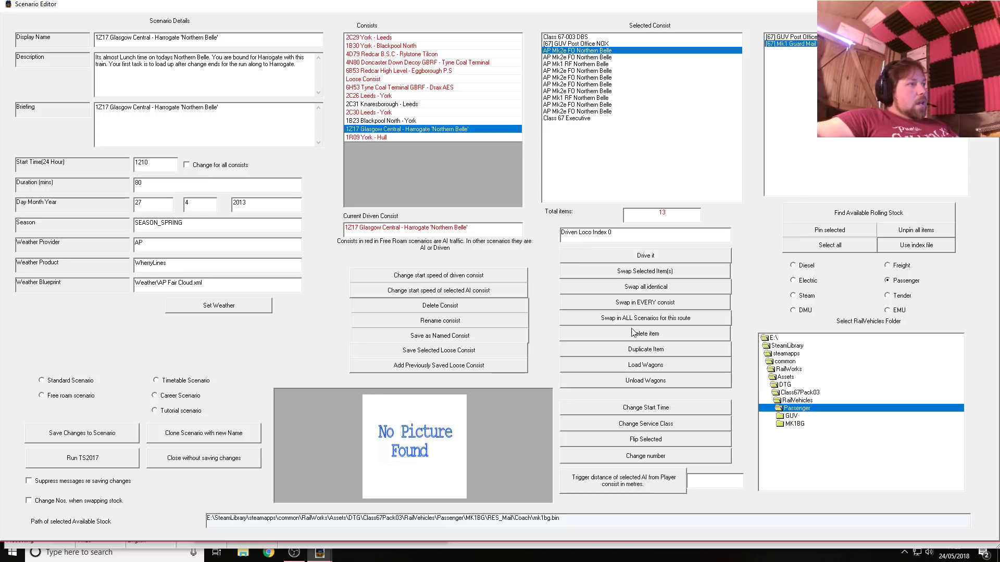
click(648, 290)
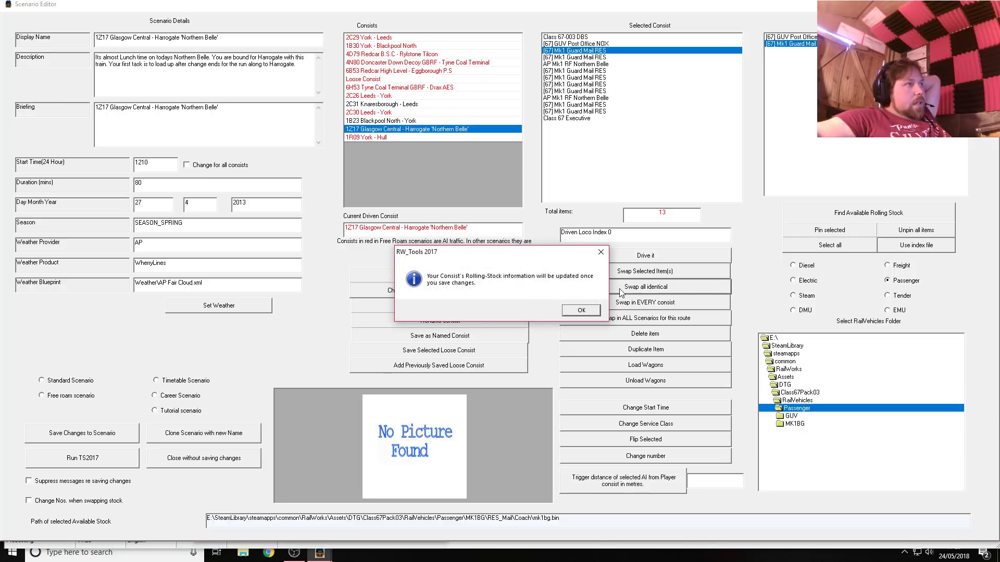
click(578, 310)
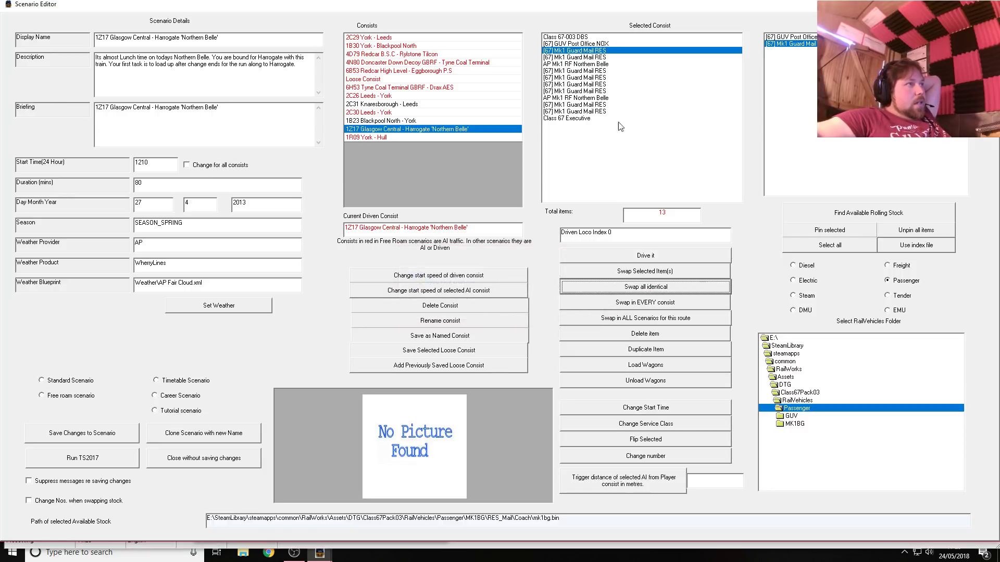
Step: Swap both AP Mk1 RF Northern Belle coaches, one after the other, for the [67] Mk1 Guard Mail RES
double_click(586, 65)
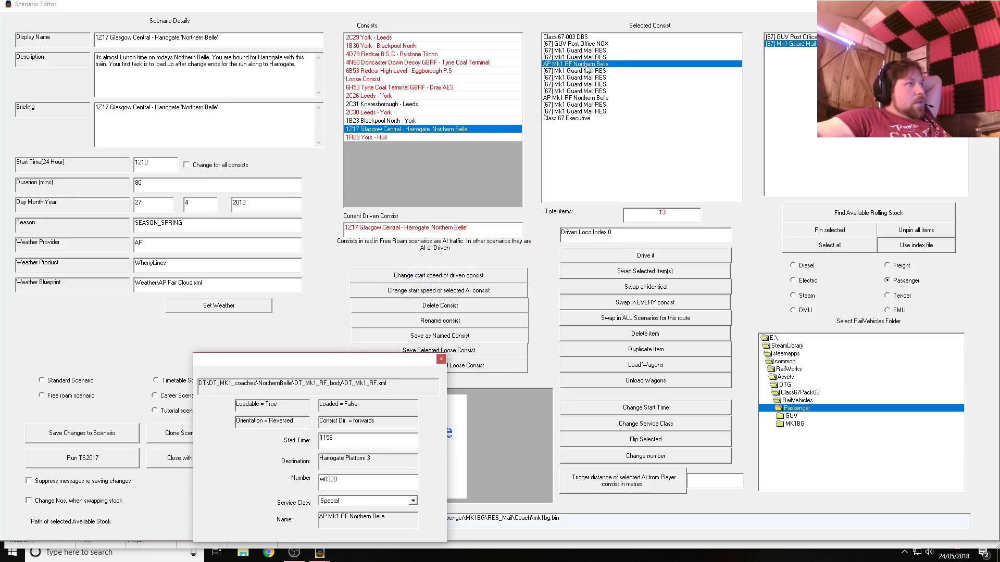
click(651, 271)
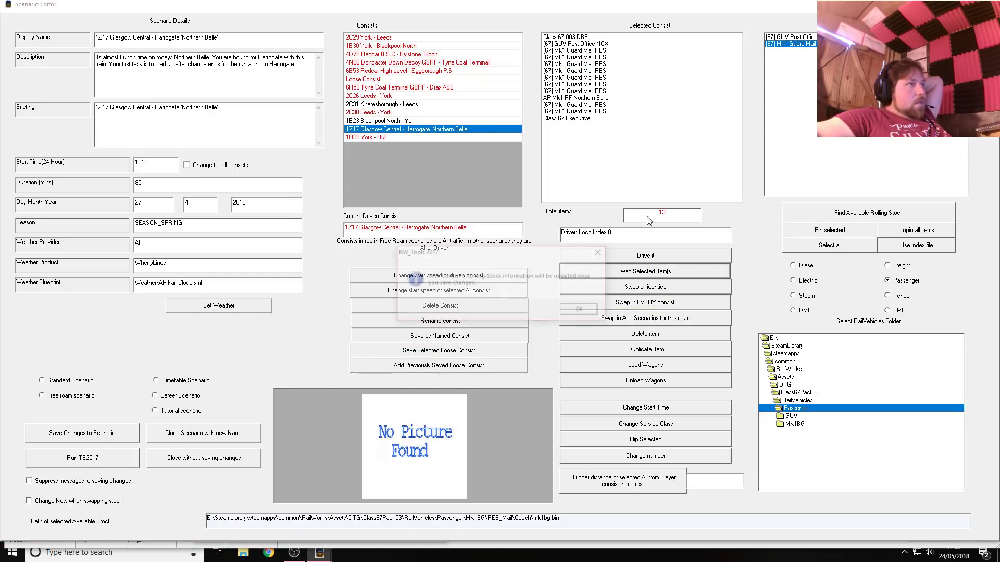
click(583, 313)
double_click(612, 98)
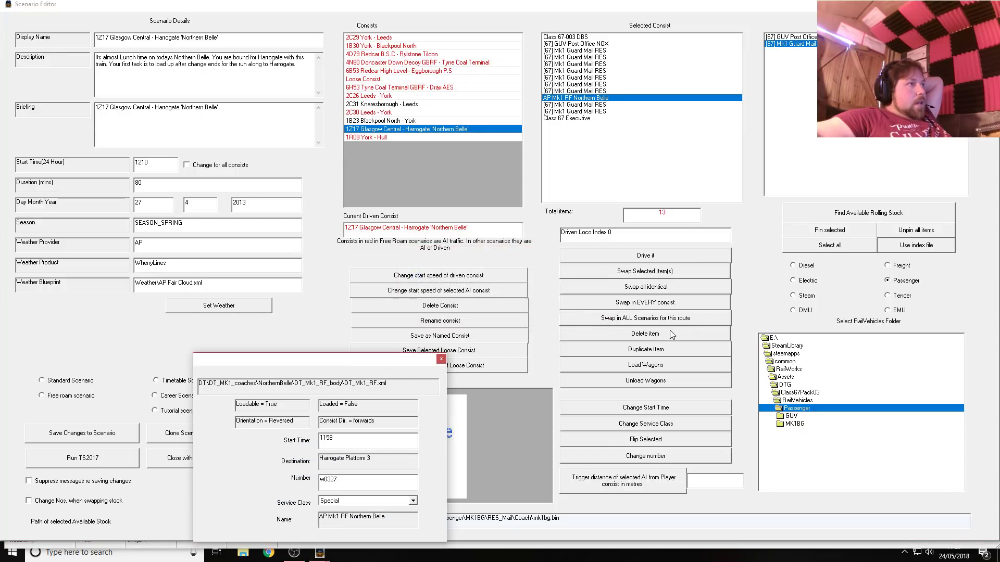
click(655, 275)
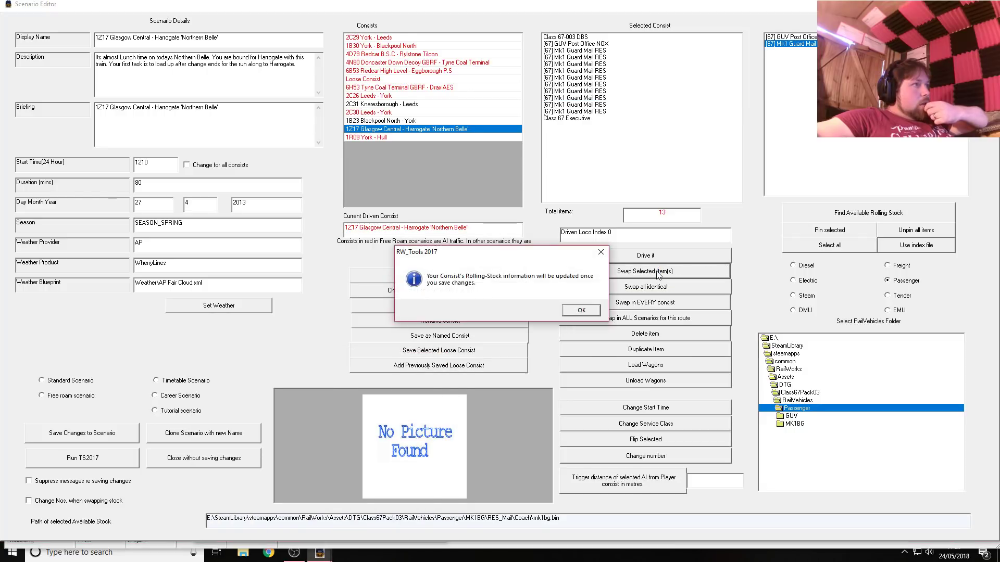
click(580, 312)
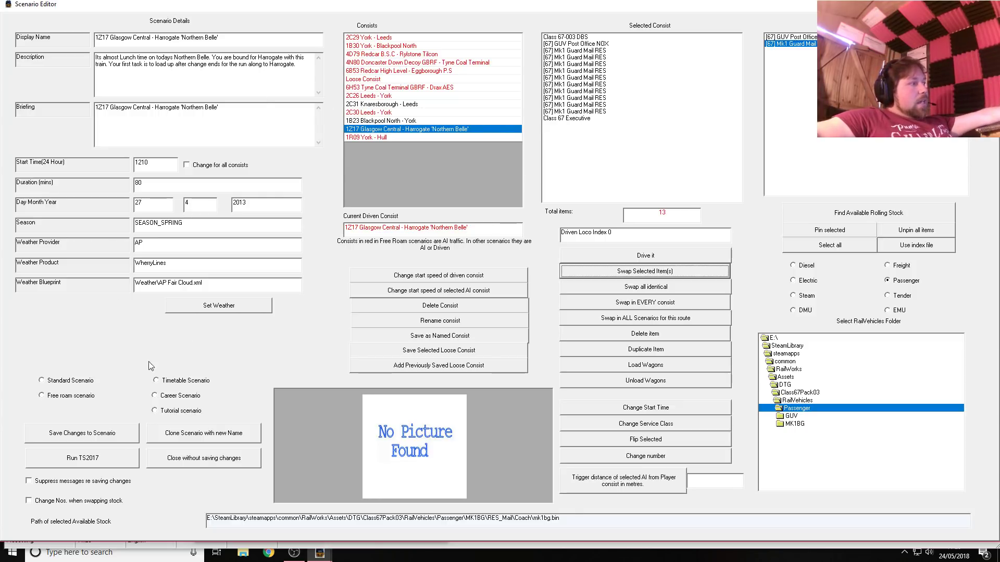
Step: Save the changes to the 1Z17 scenario and close RW_Tools
click(103, 437)
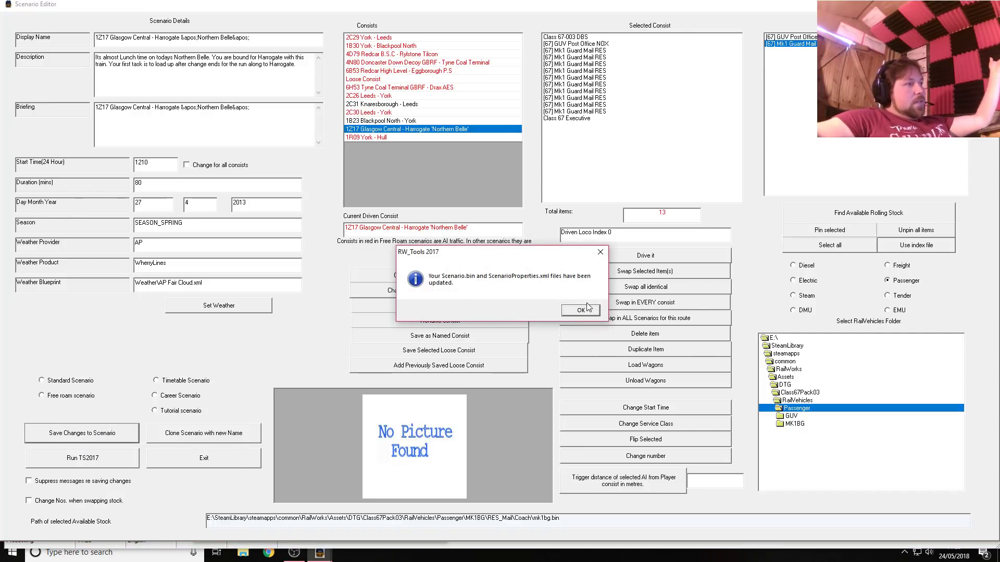
click(585, 309)
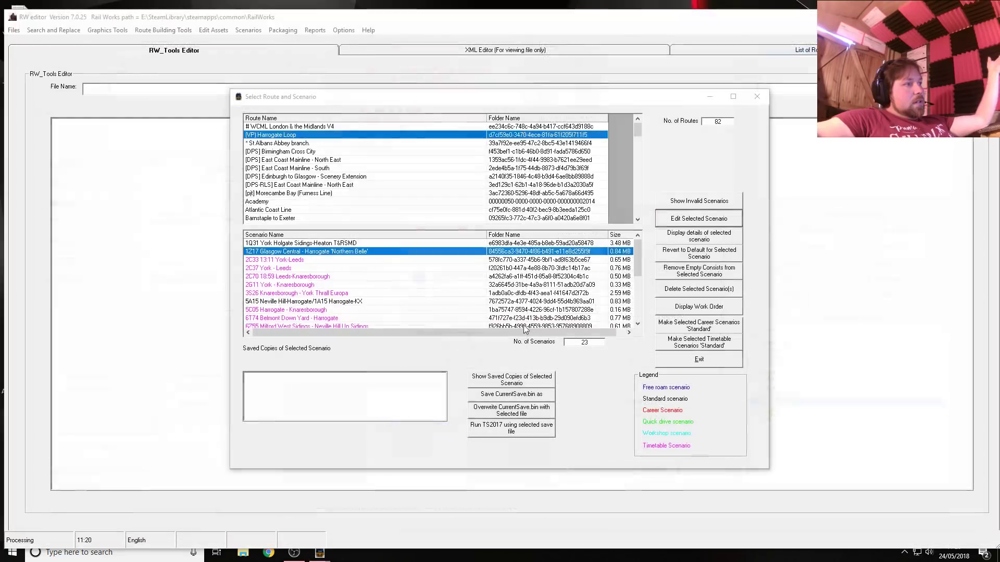
click(758, 97)
key(alt+F4)
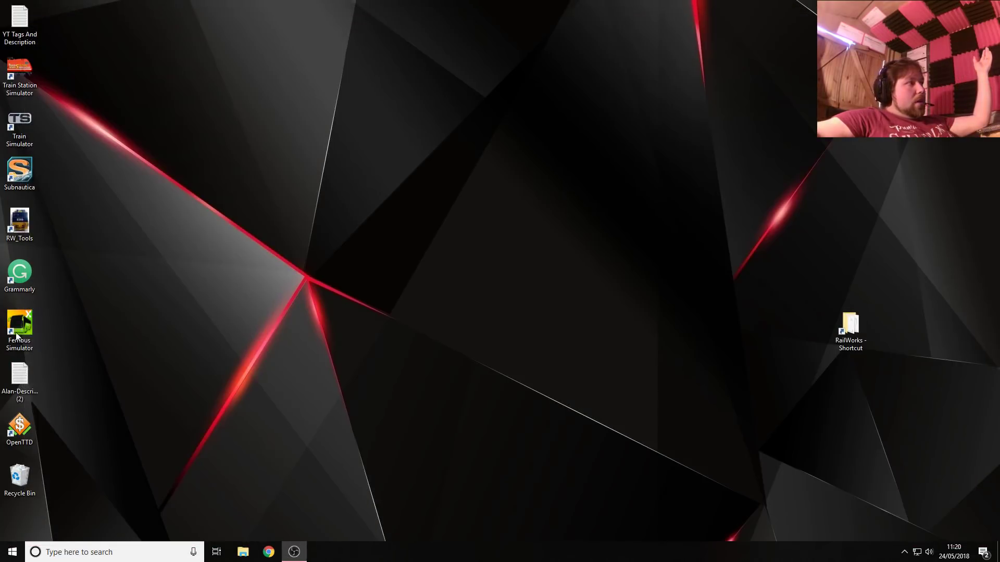
Step: Launch Train Simulator and start the standard scenario 1Z17 Glasgow Central - Harrogate 'Northern Belle' on the (VP) Harrogate Loop
double_click(30, 138)
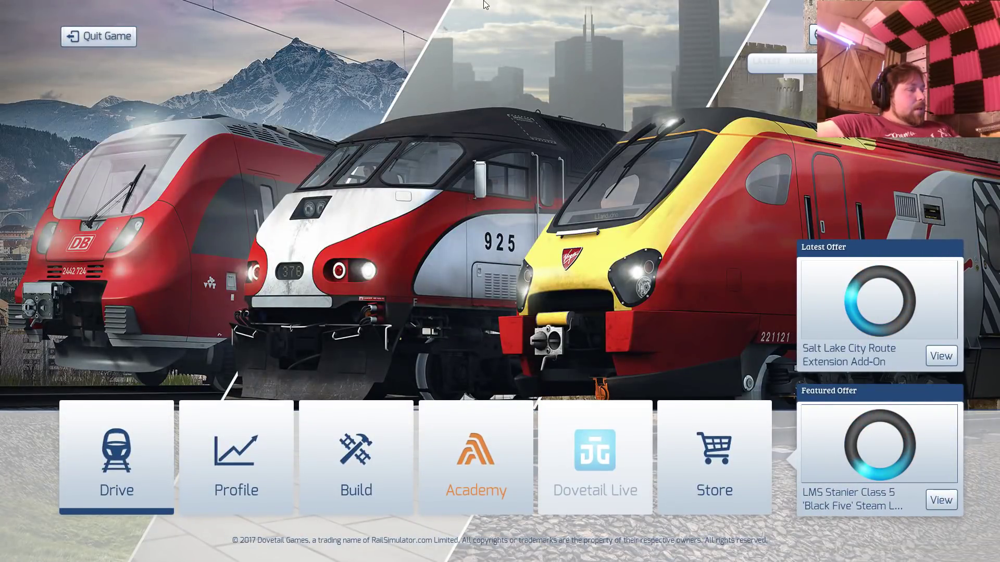
click(108, 439)
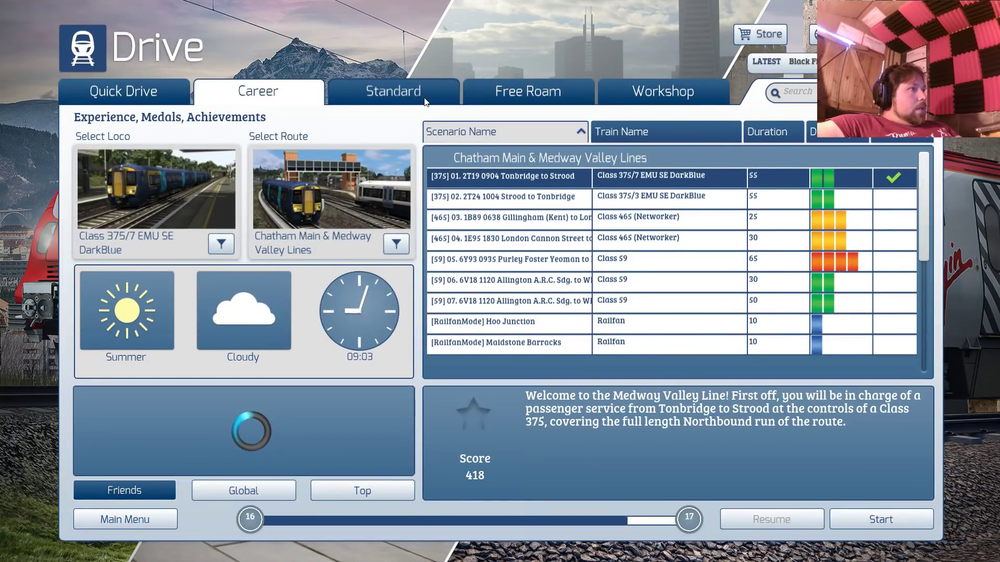
click(425, 100)
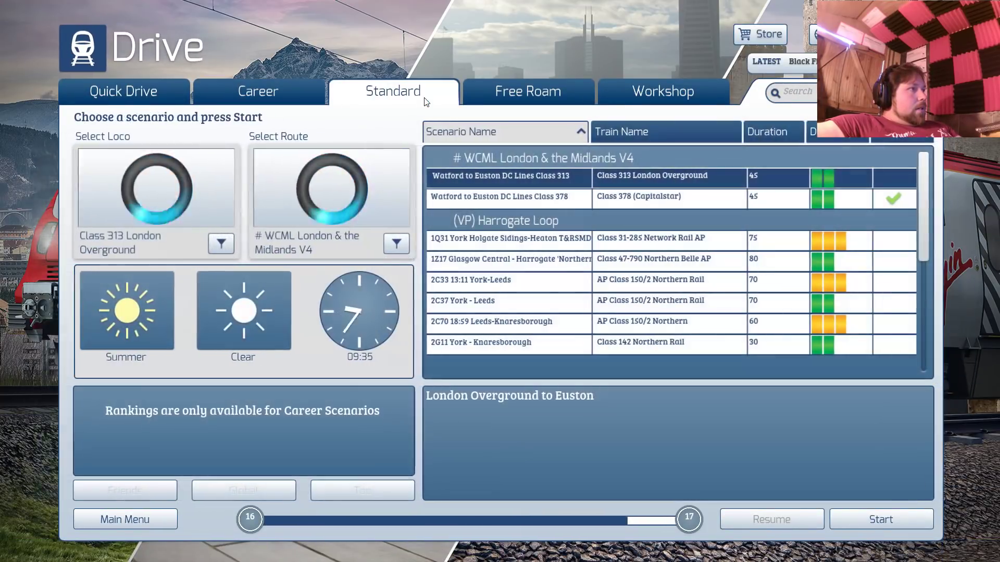
click(528, 270)
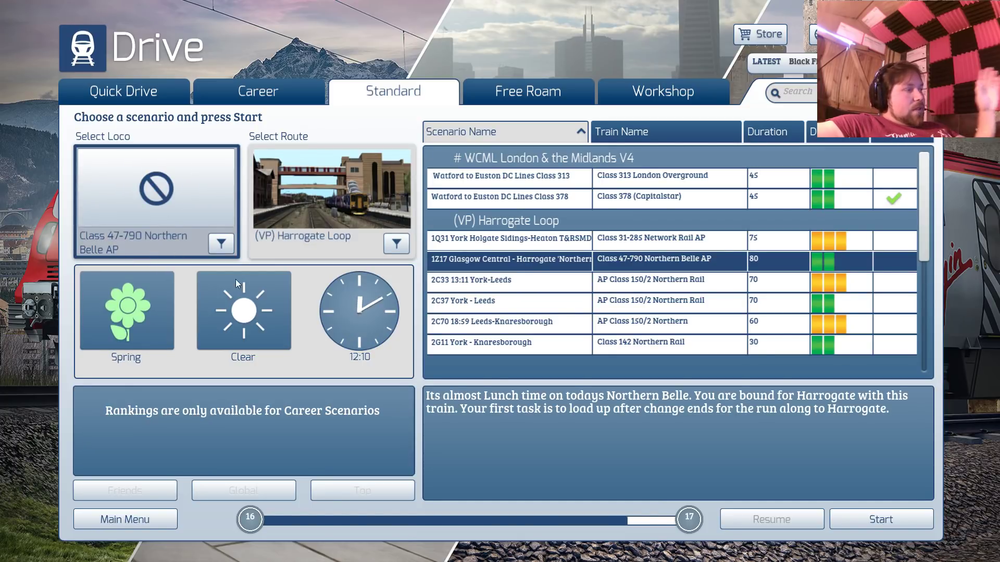
click(908, 529)
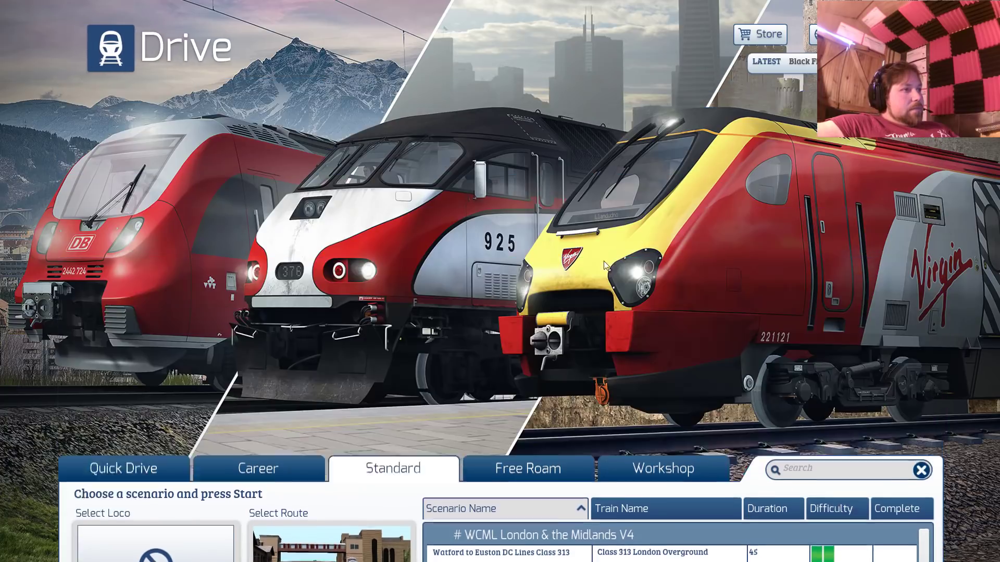
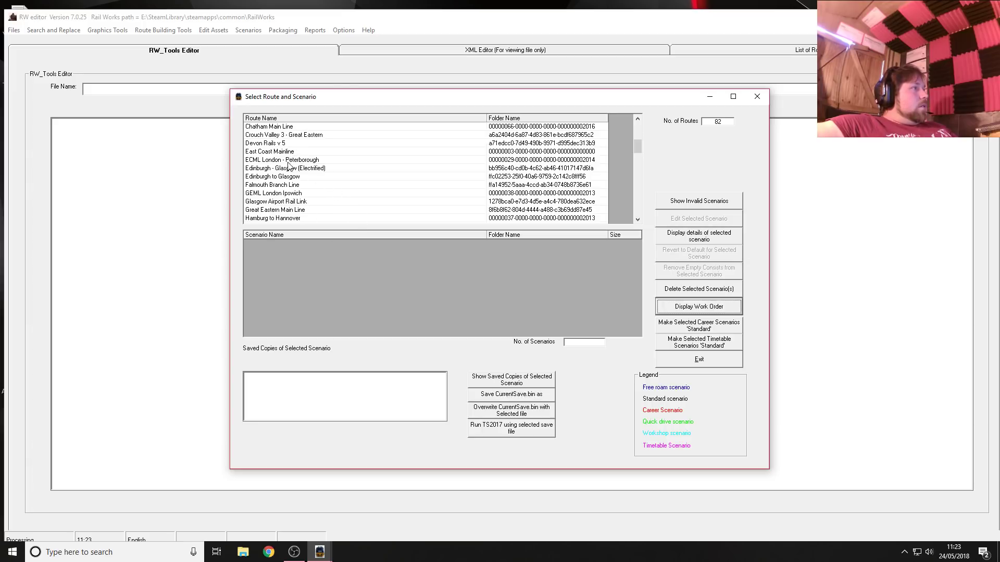
Step: Open the 1S25 KGX-EDB Pt 2 scenario of the York - Peterborough Modern (Complete) route for editing
scroll(320, 180, down, 6)
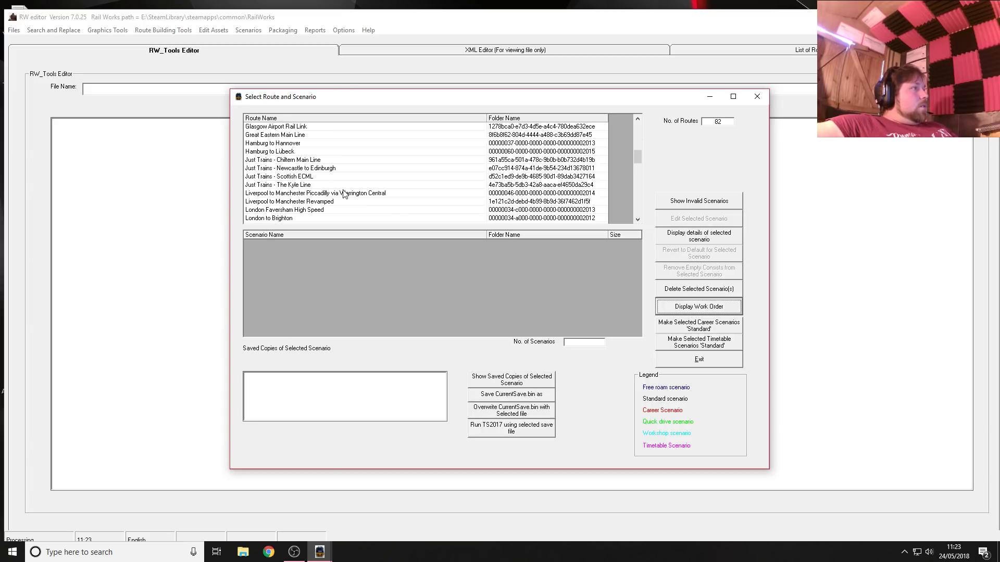
scroll(338, 201, down, 11)
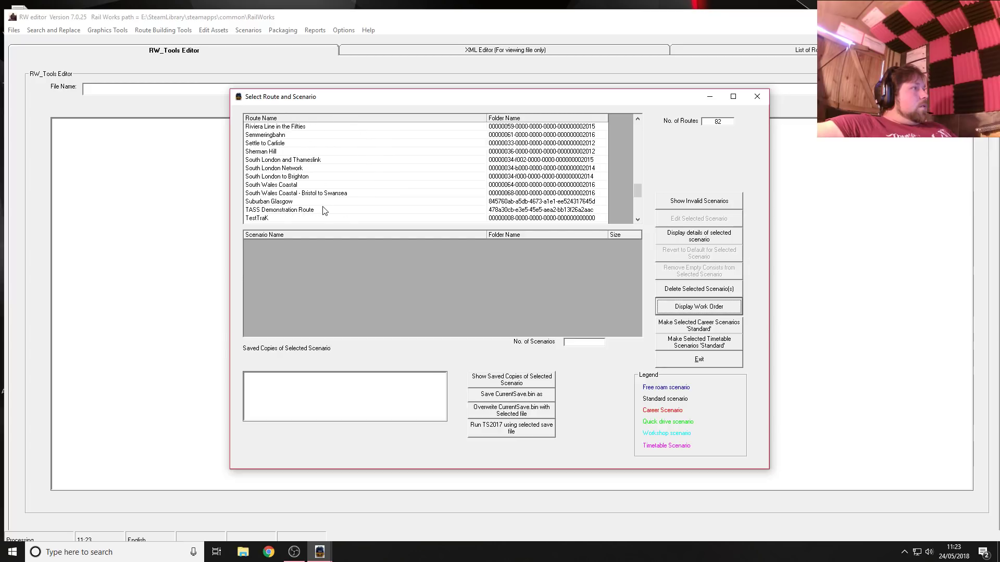
scroll(323, 196, down, 2)
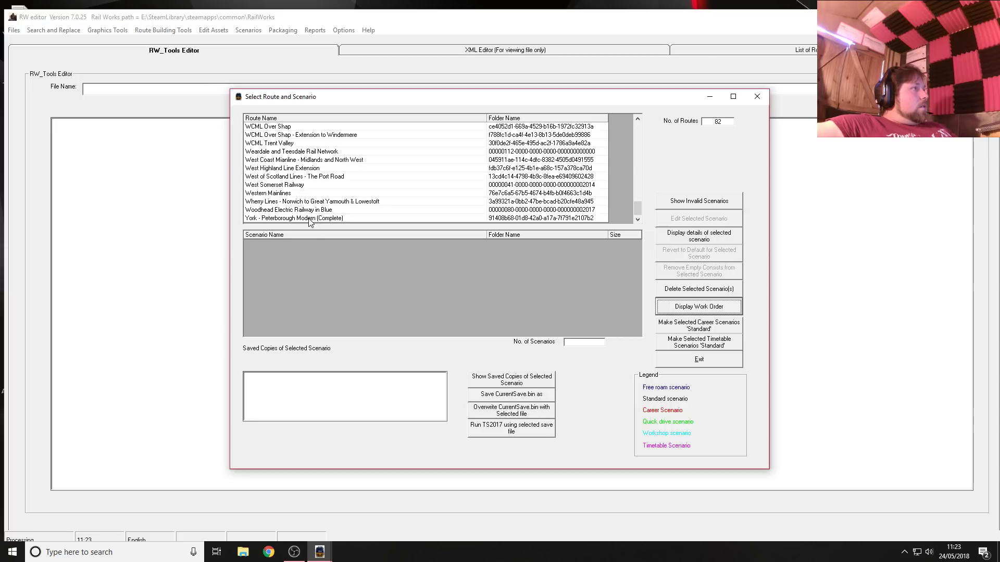
click(329, 218)
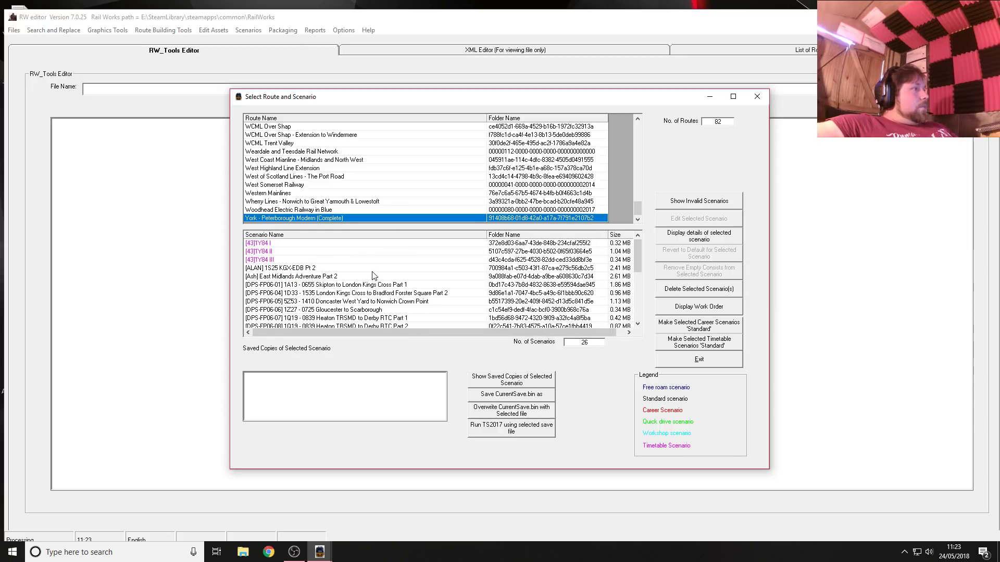
scroll(373, 276, down, 1)
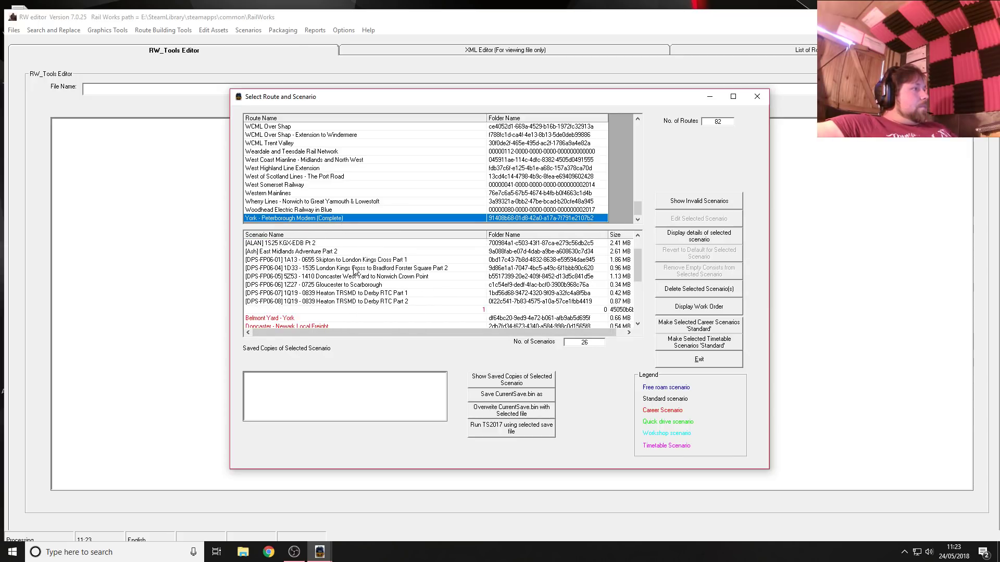
click(307, 245)
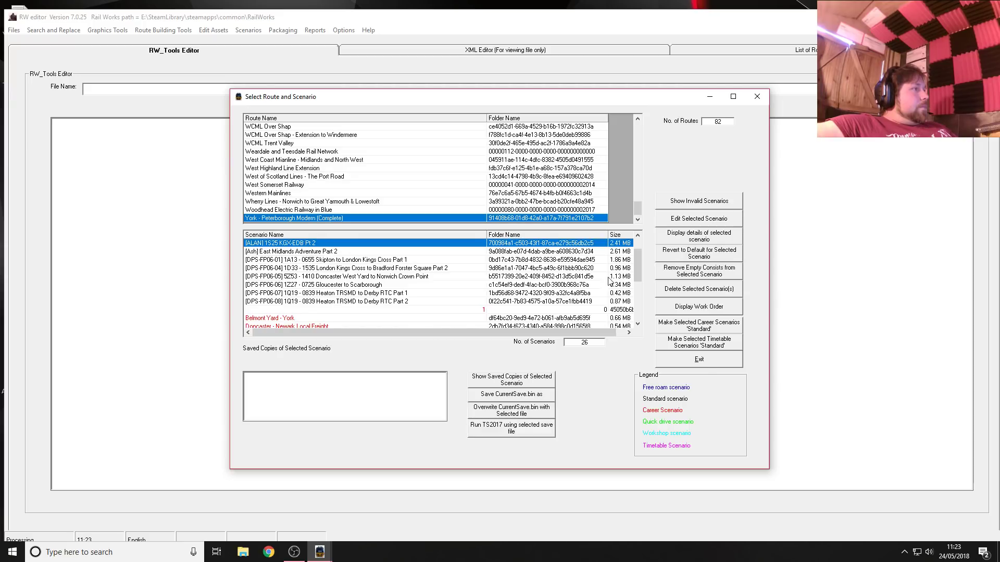
click(677, 220)
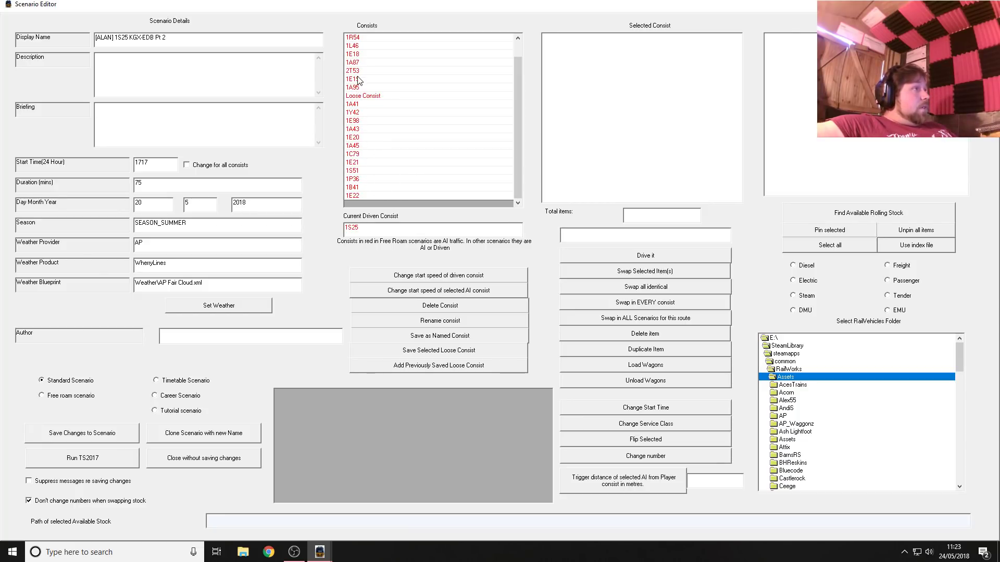
Step: Select the Class 91 VTEC locomotive in the driven 1S25 consist and check its vehicle details
scroll(361, 78, up, 1)
click(359, 38)
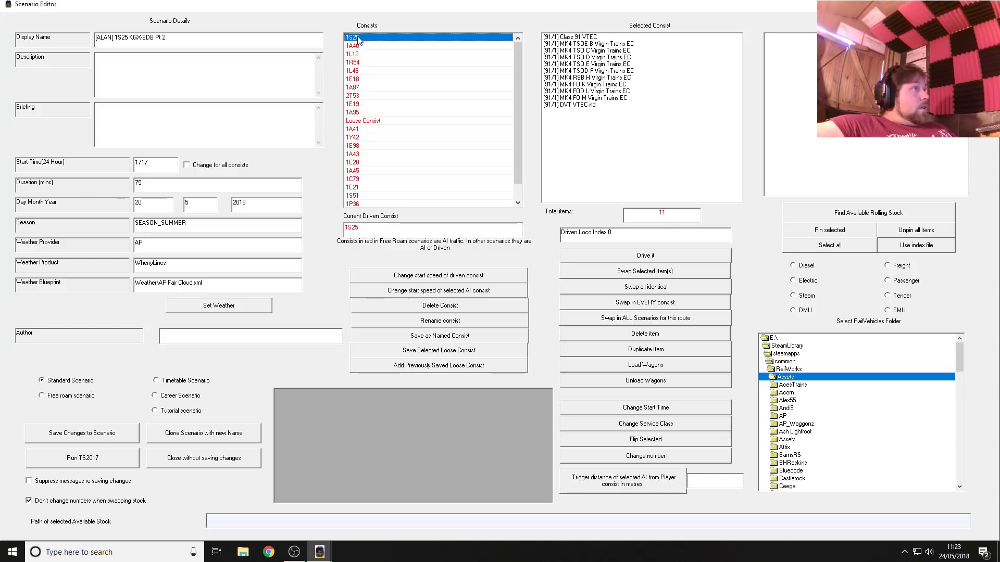
double_click(573, 40)
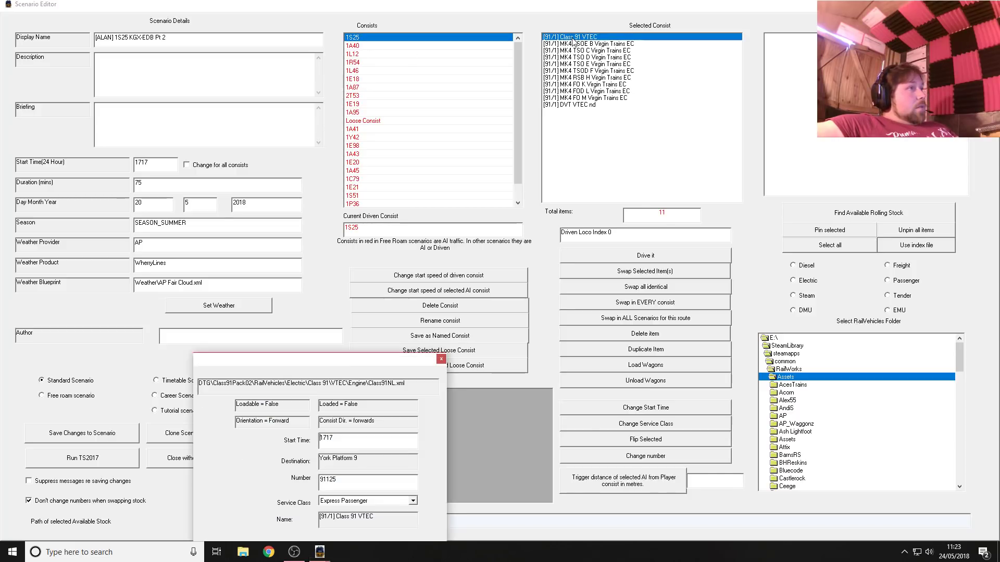
click(440, 360)
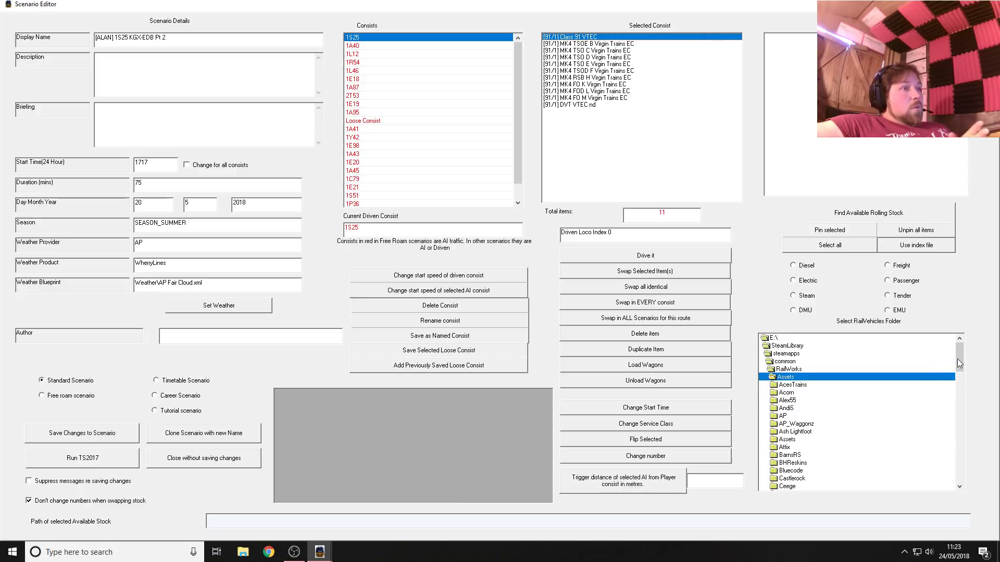
Step: Find the DTG folder among the RailWorks assets and open it as the source of replacement stock
drag(960, 362, 955, 372)
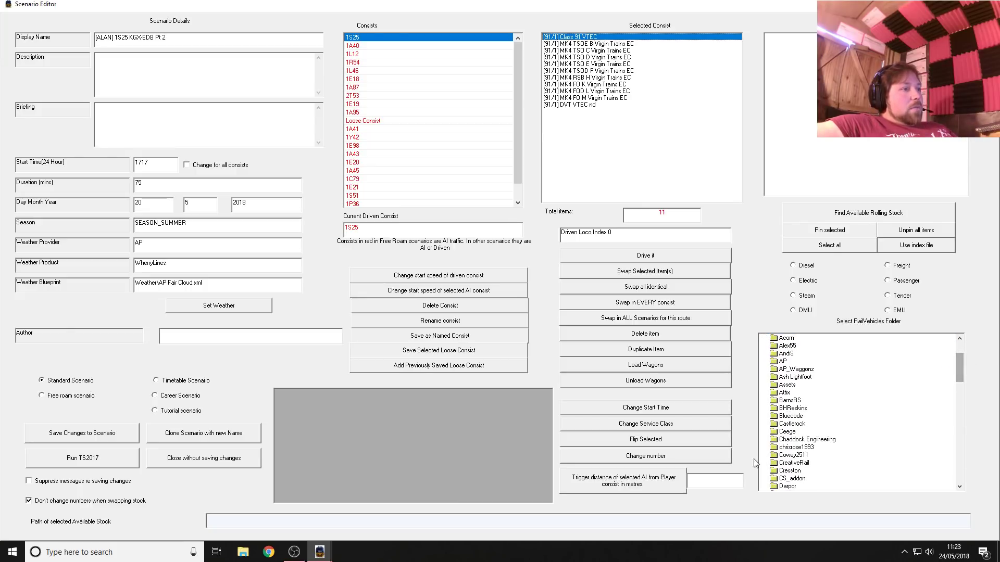
scroll(857, 434, down, 2)
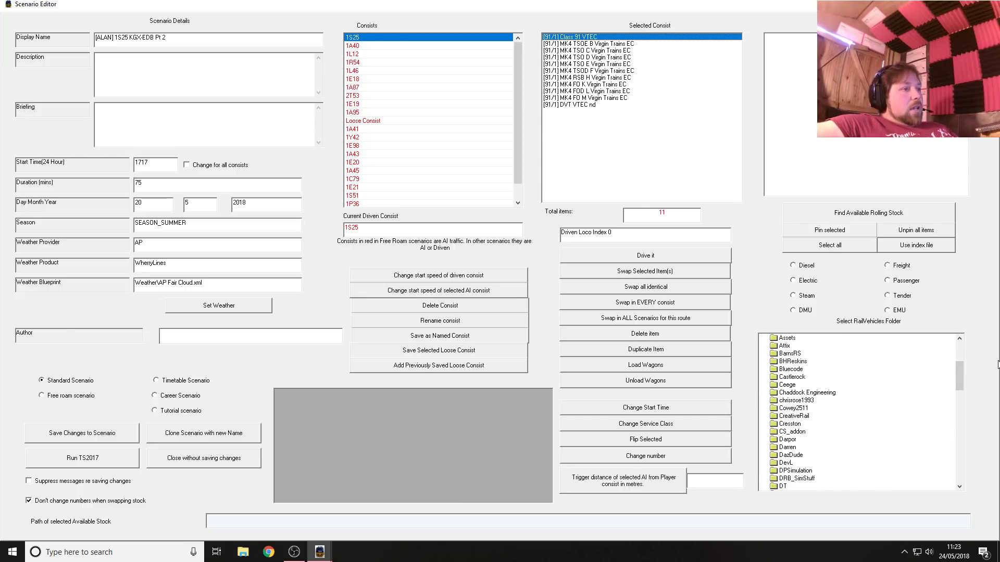
drag(964, 380, 966, 373)
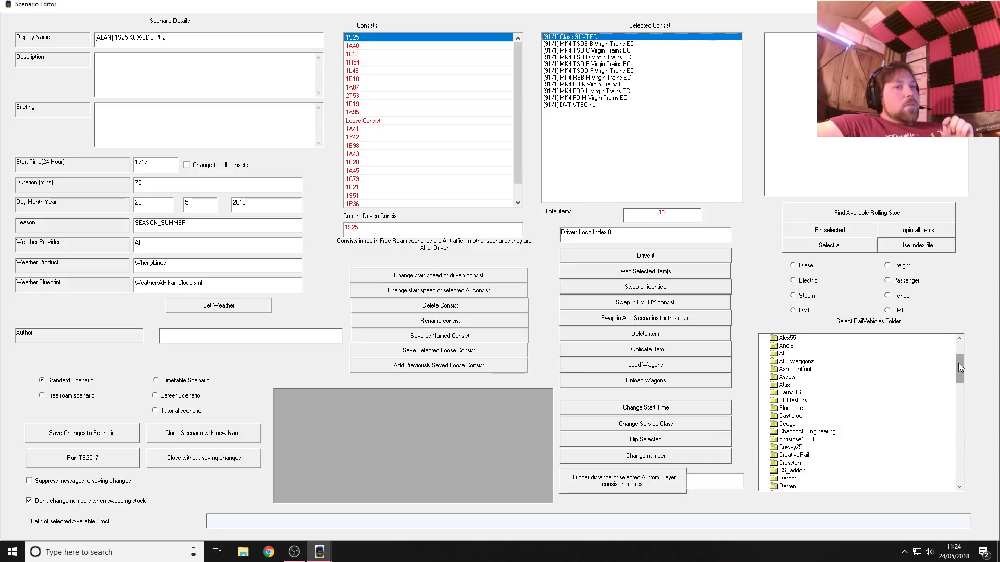
drag(958, 364, 959, 385)
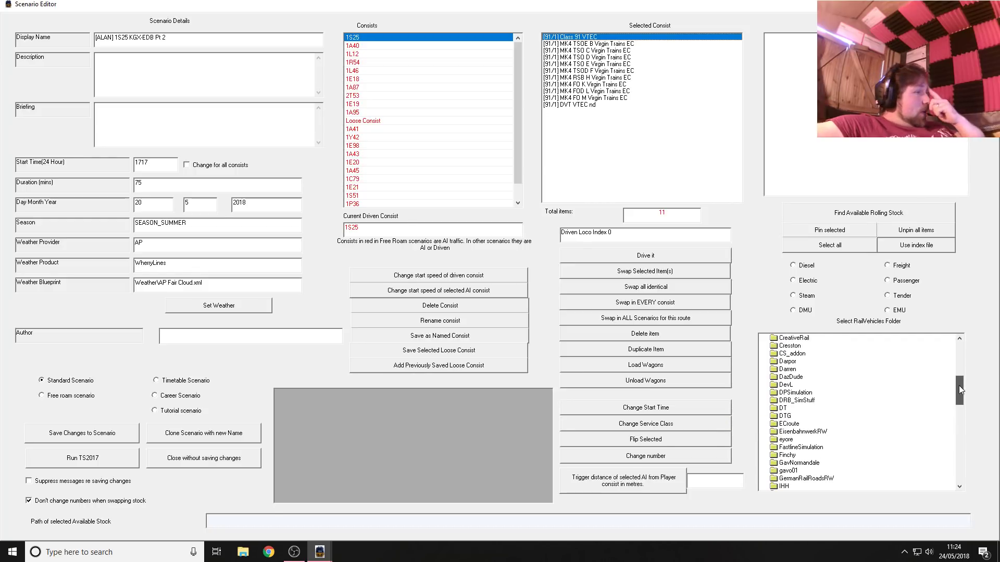
click(787, 418)
double_click(787, 418)
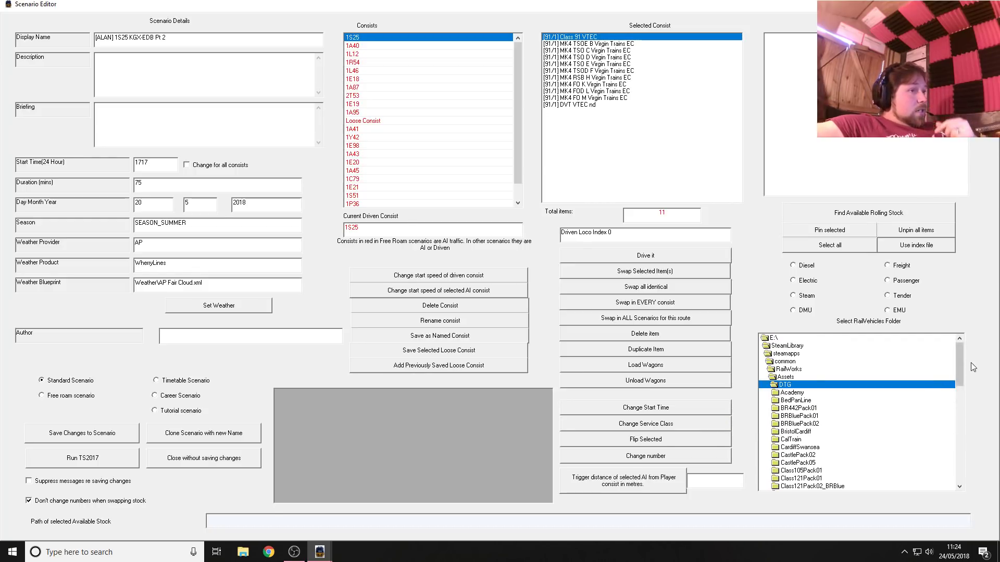
Step: List the available rolling stock from the Class91Pack02 RailVehicles\Electric\Class 91 folder
drag(961, 361, 954, 432)
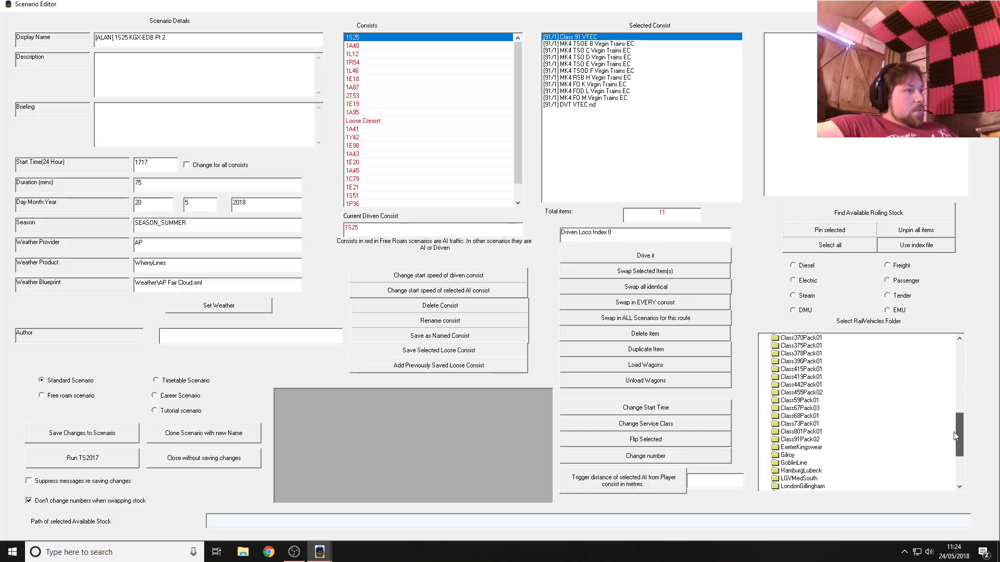
double_click(804, 441)
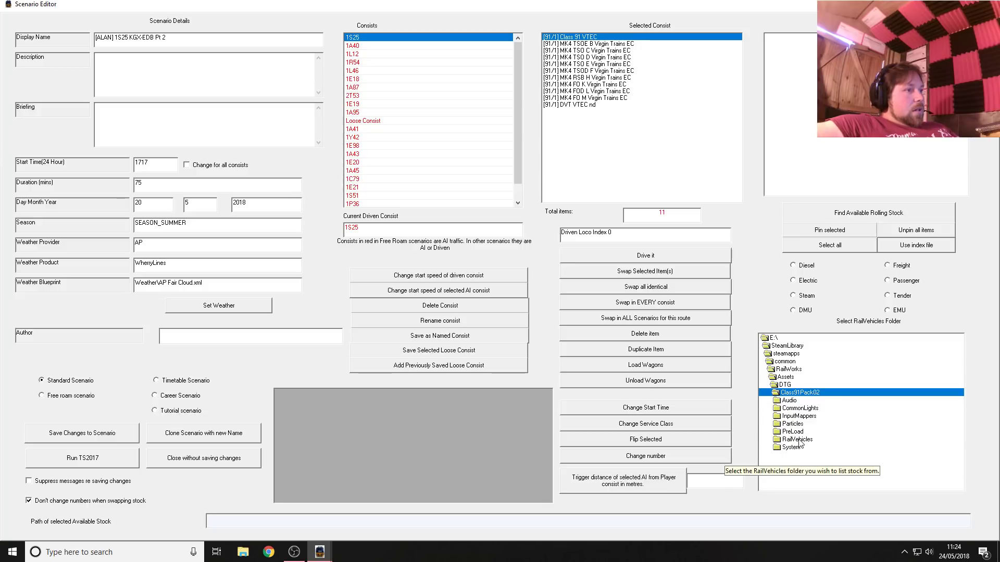
double_click(798, 439)
double_click(803, 416)
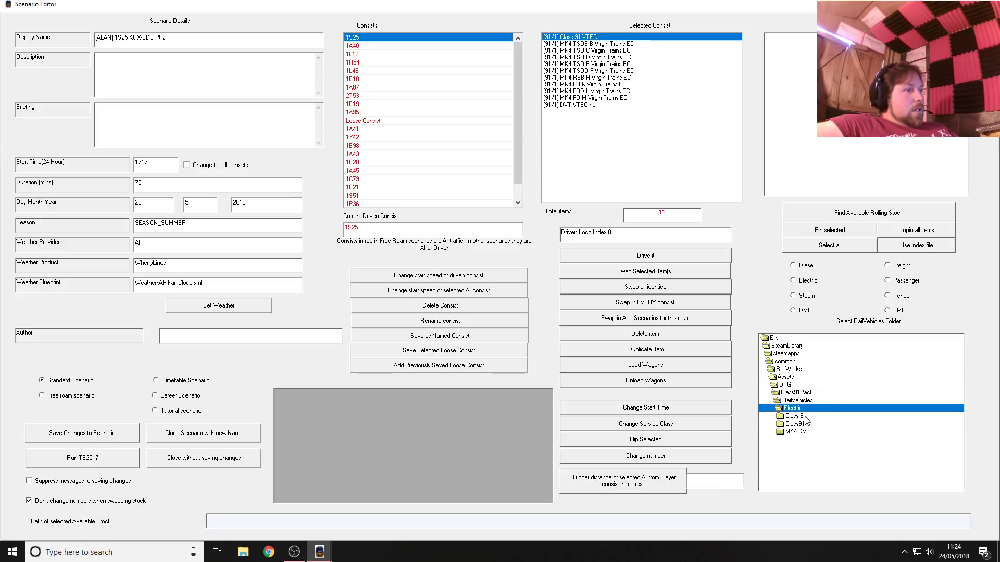
double_click(817, 418)
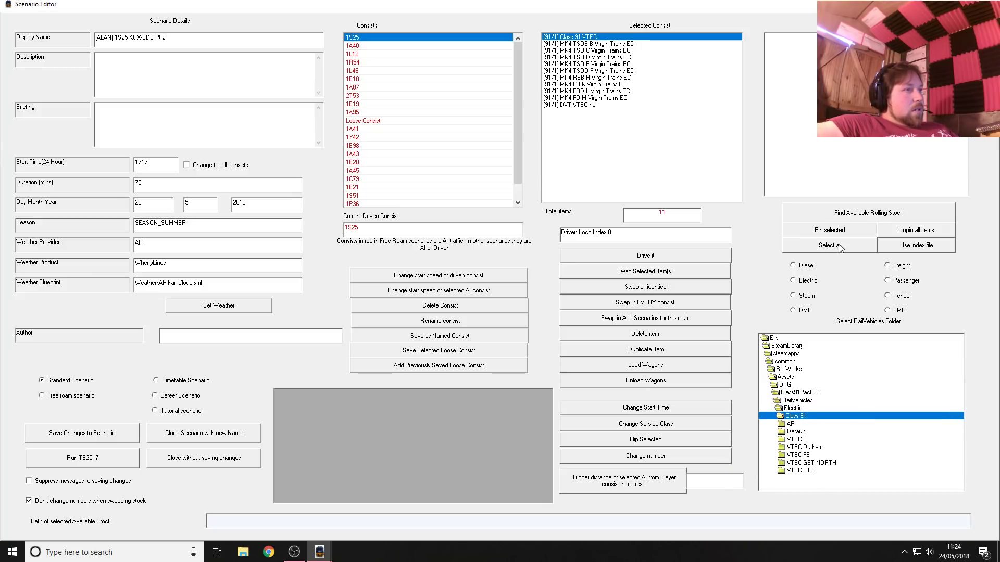
click(876, 212)
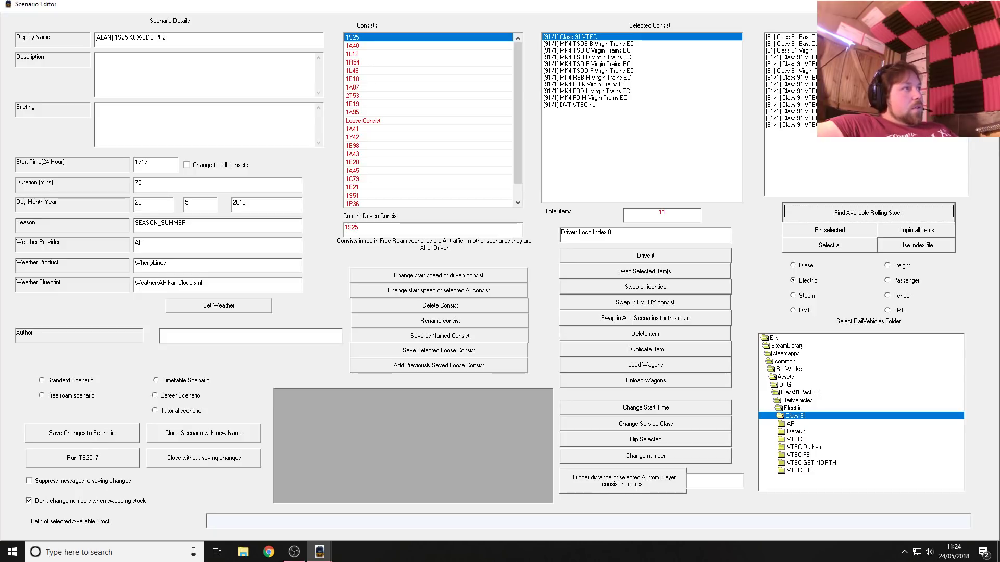
Step: Swap the selected Class 91 VTEC locomotive in consist 1S25 for the VTEC Durham Class 91, 91114
click(846, 78)
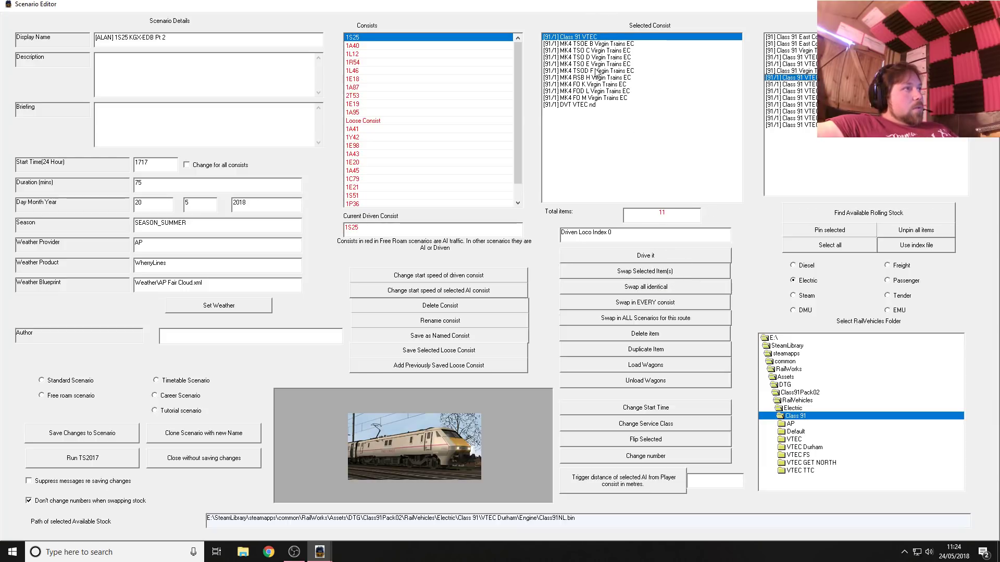
click(661, 274)
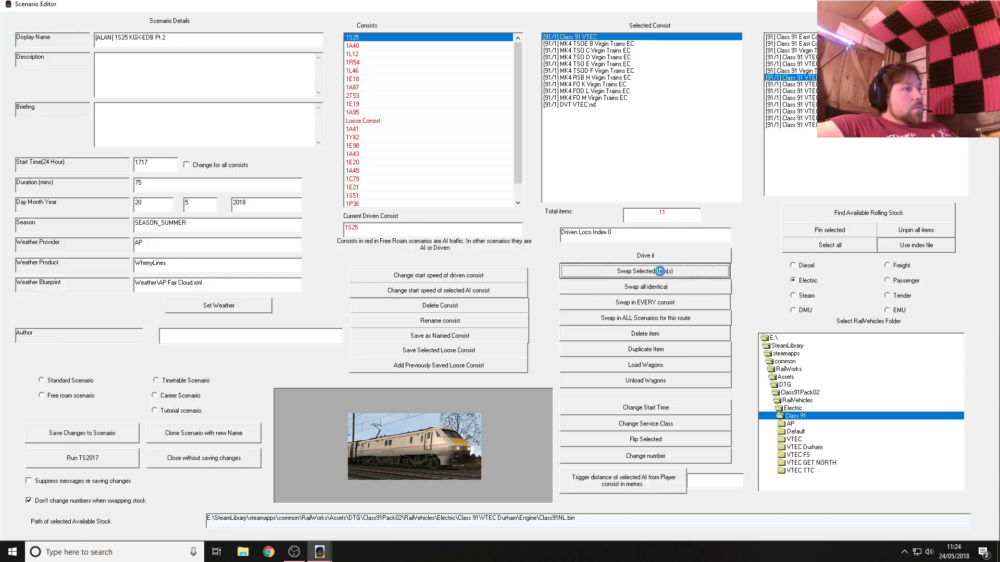
click(598, 311)
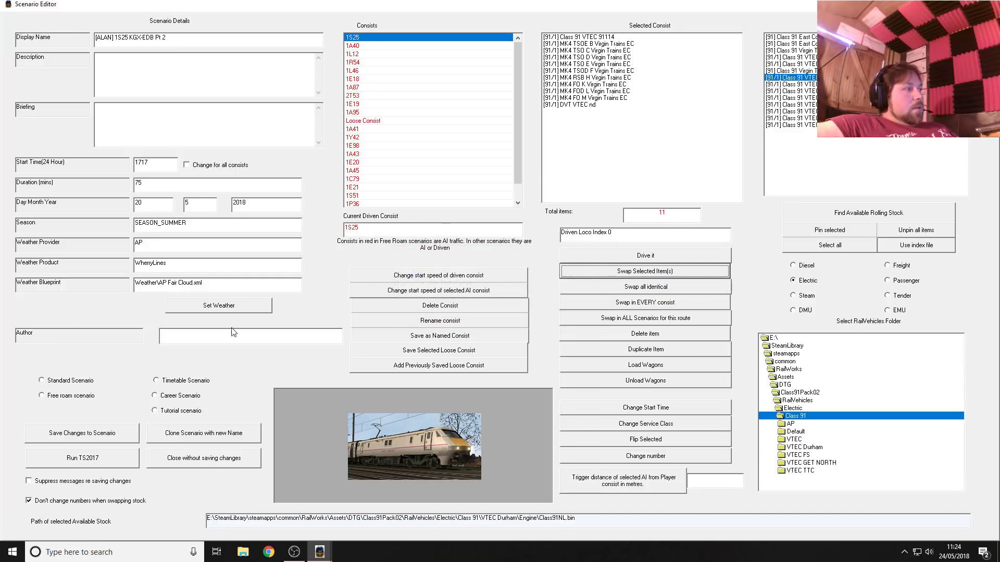
Step: Save the changes to the 1S25 KGX-EDB Pt 2 scenario and close RW_Tools
click(109, 443)
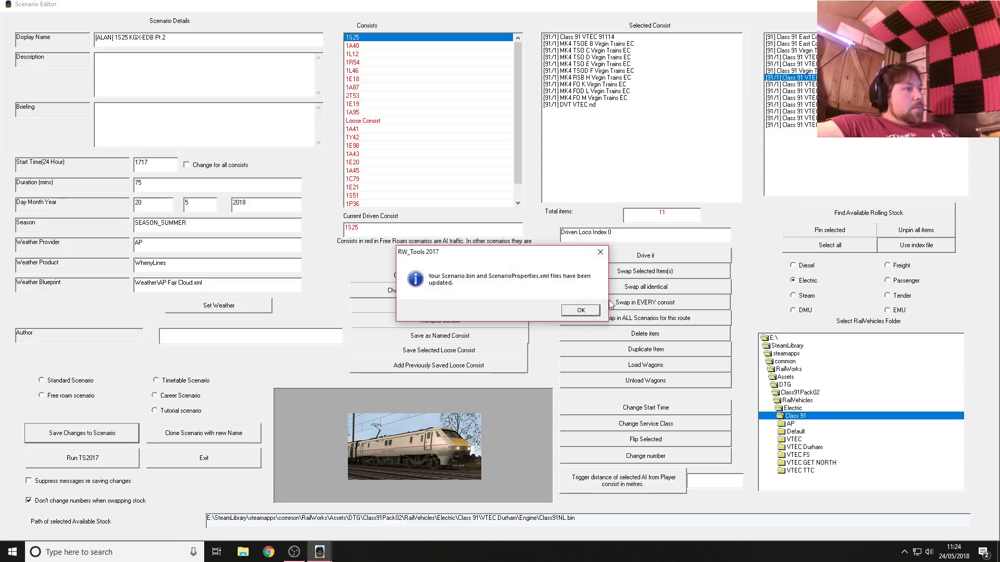
click(567, 314)
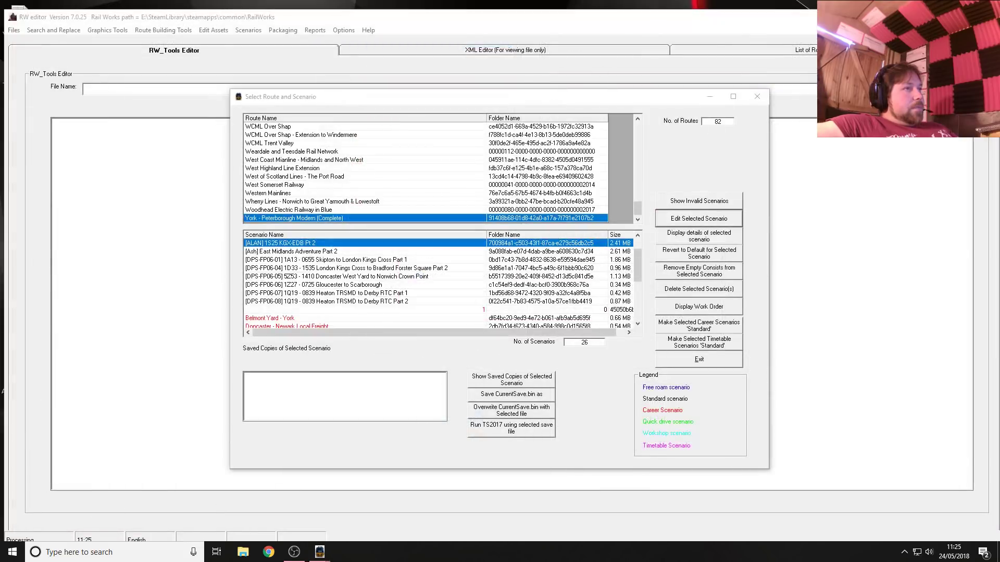
click(757, 97)
key(alt+F4)
Step: Launch Train Simulator and start the standard scenario 1S25 KGX-EDB Pt 2 on York - Peterborough Modern (Complete)
double_click(17, 122)
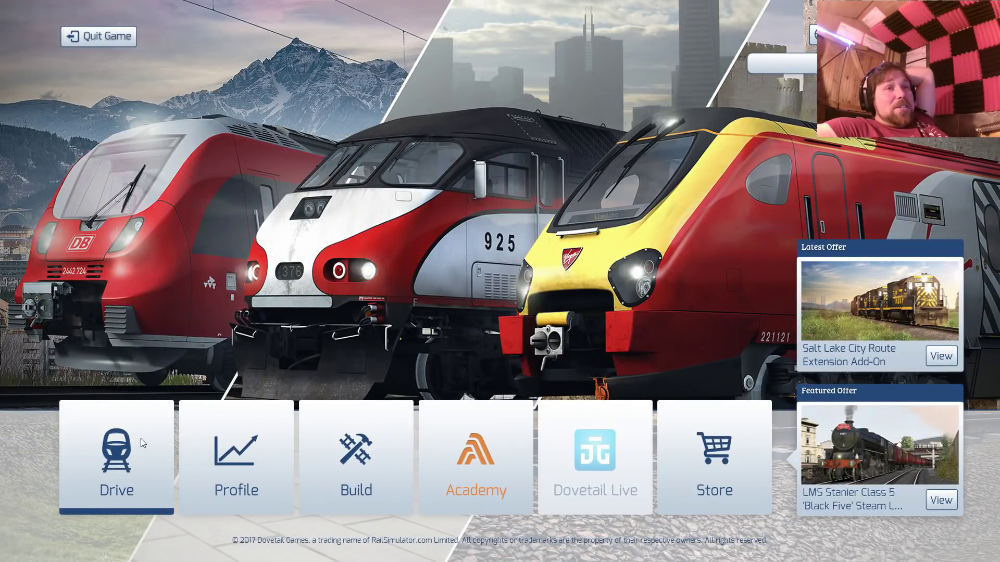
click(140, 439)
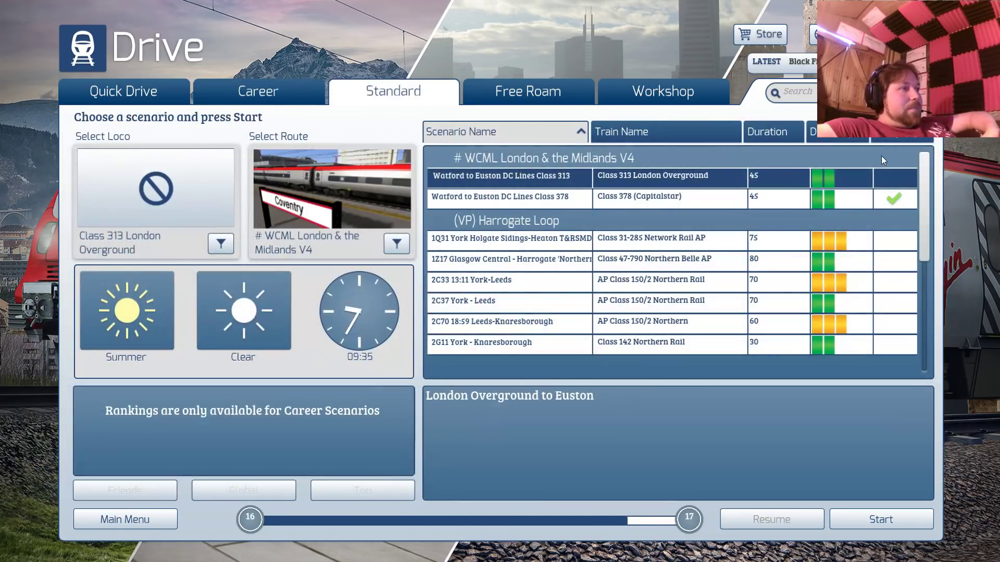
scroll(926, 165, down, 10)
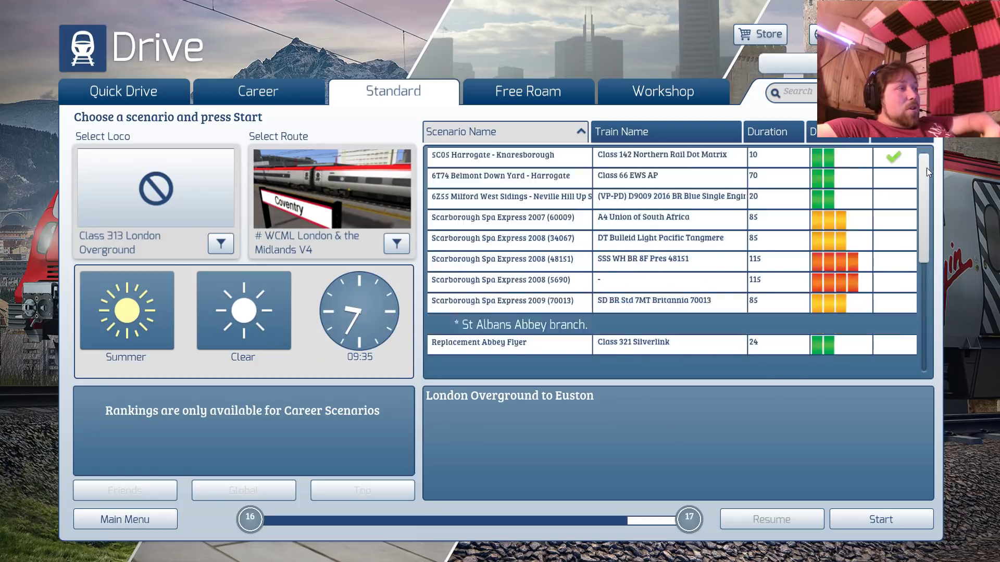
scroll(585, 237, up, 4)
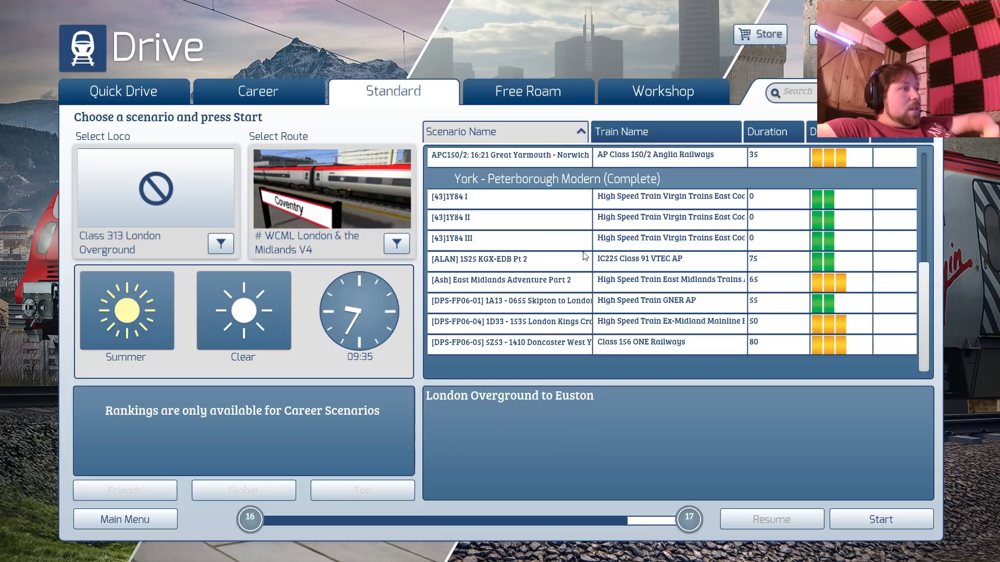
click(519, 262)
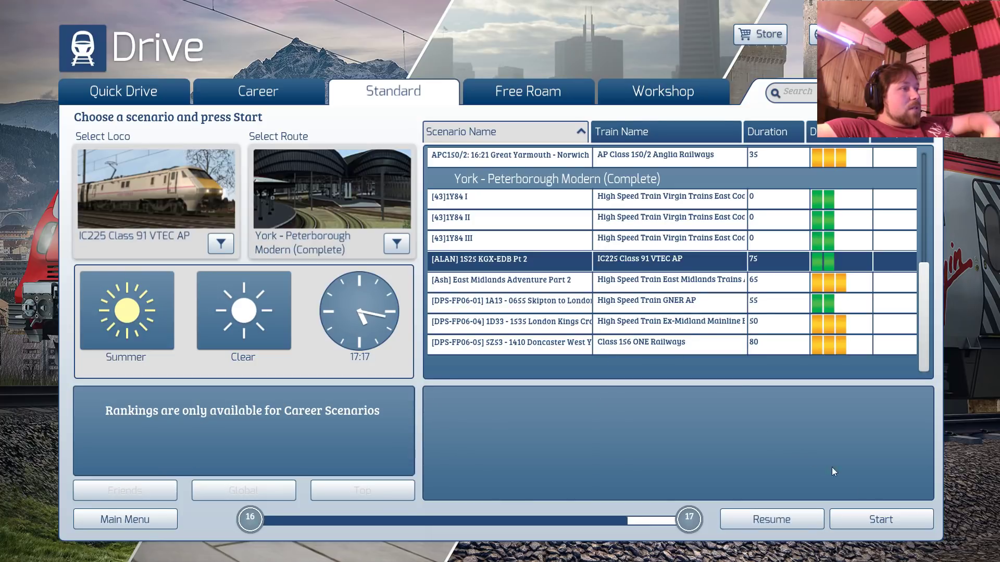
click(875, 525)
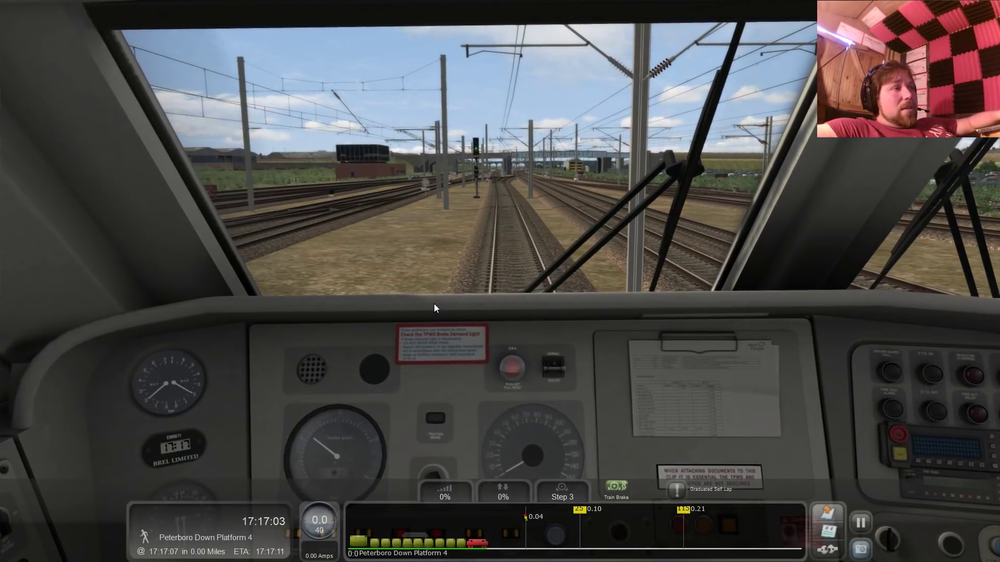
Step: Inspect the swapped Class 91 locomotive from the external camera at several angles, dismissing the scenario message
key(2)
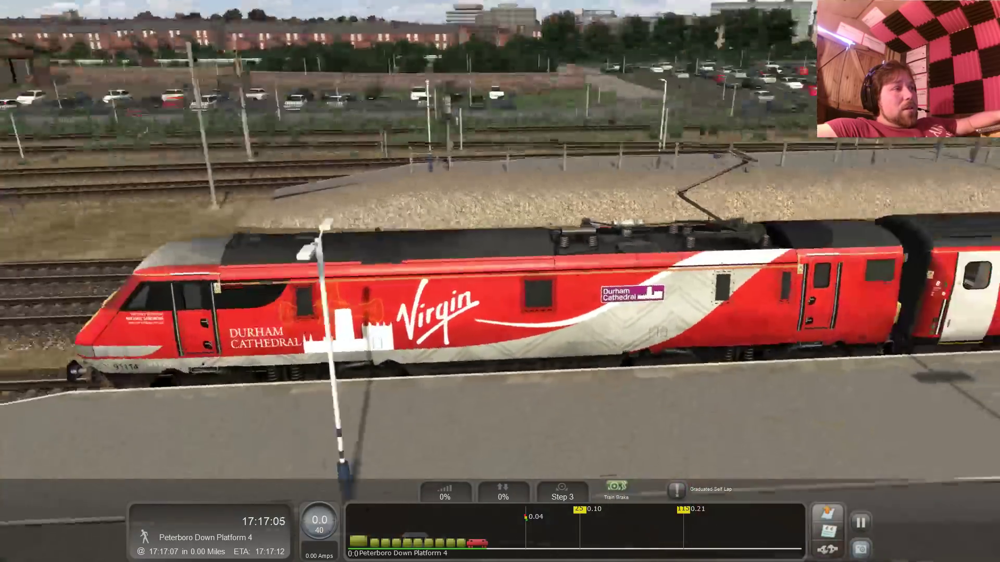
drag(209, 360, 242, 314)
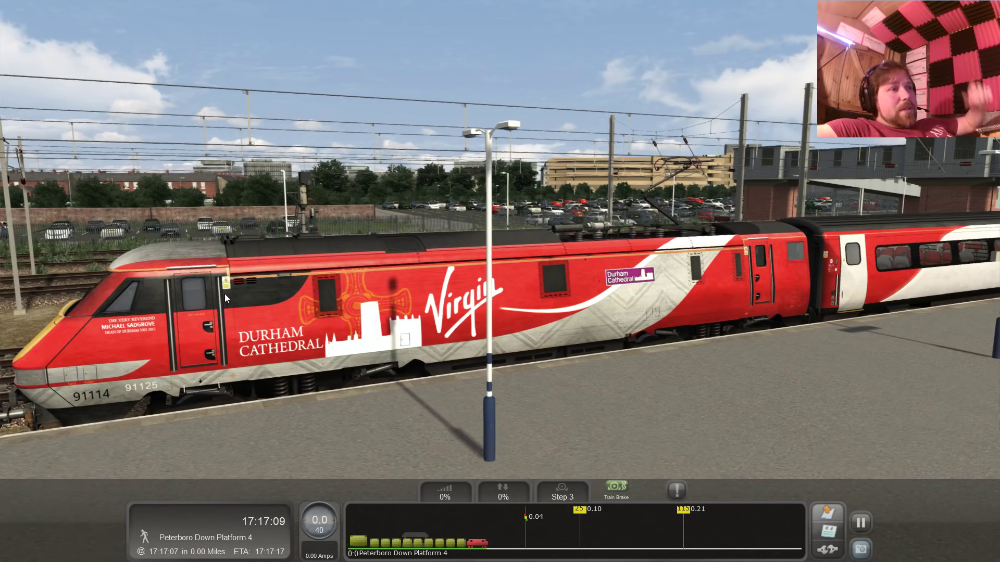
drag(383, 474, 755, 357)
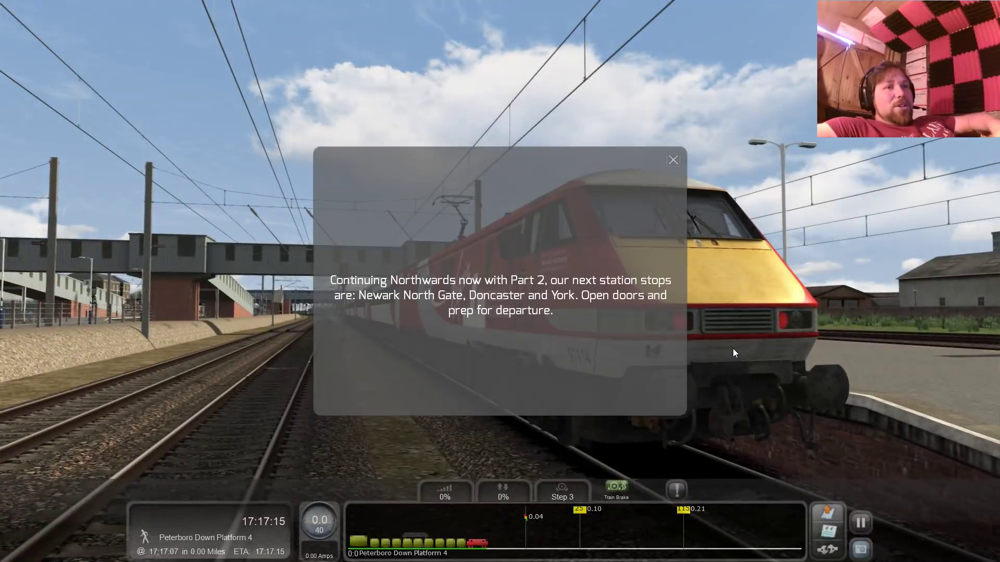
click(675, 162)
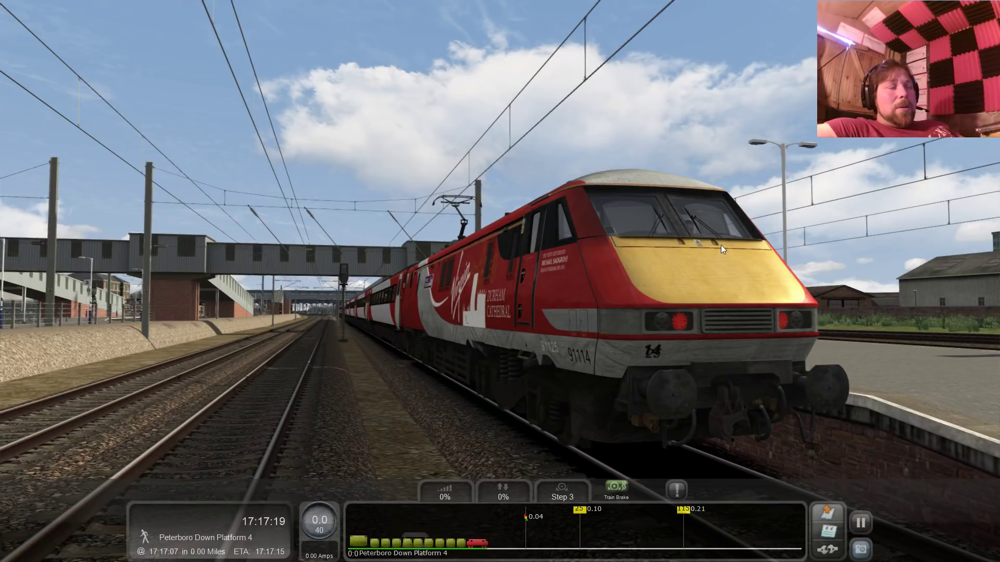
drag(788, 231, 786, 233)
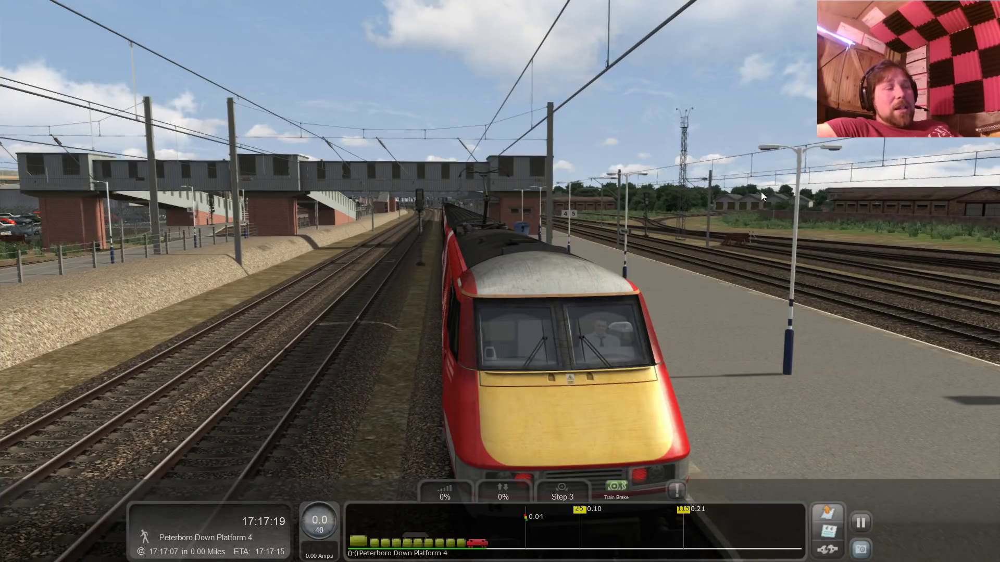
drag(785, 232, 801, 245)
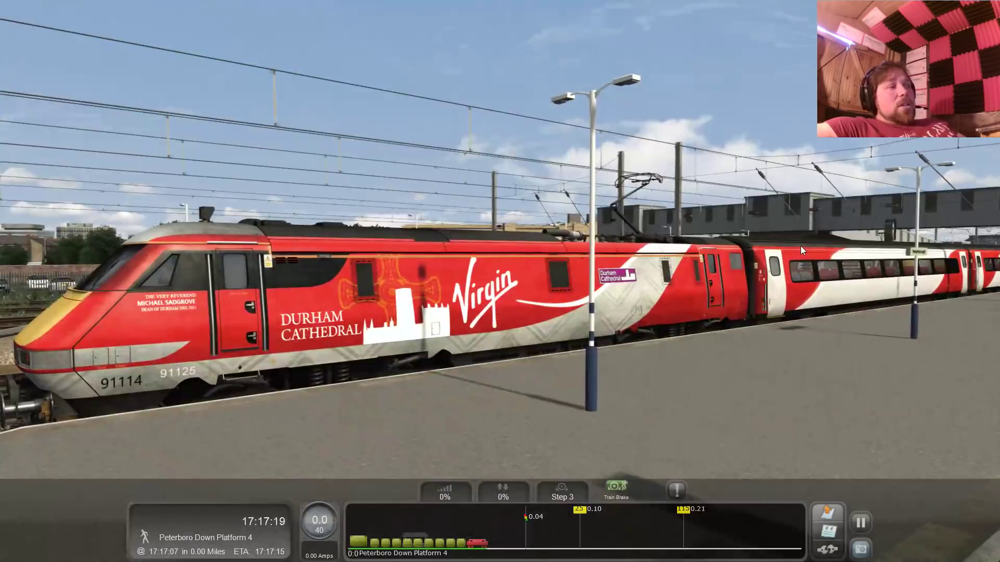